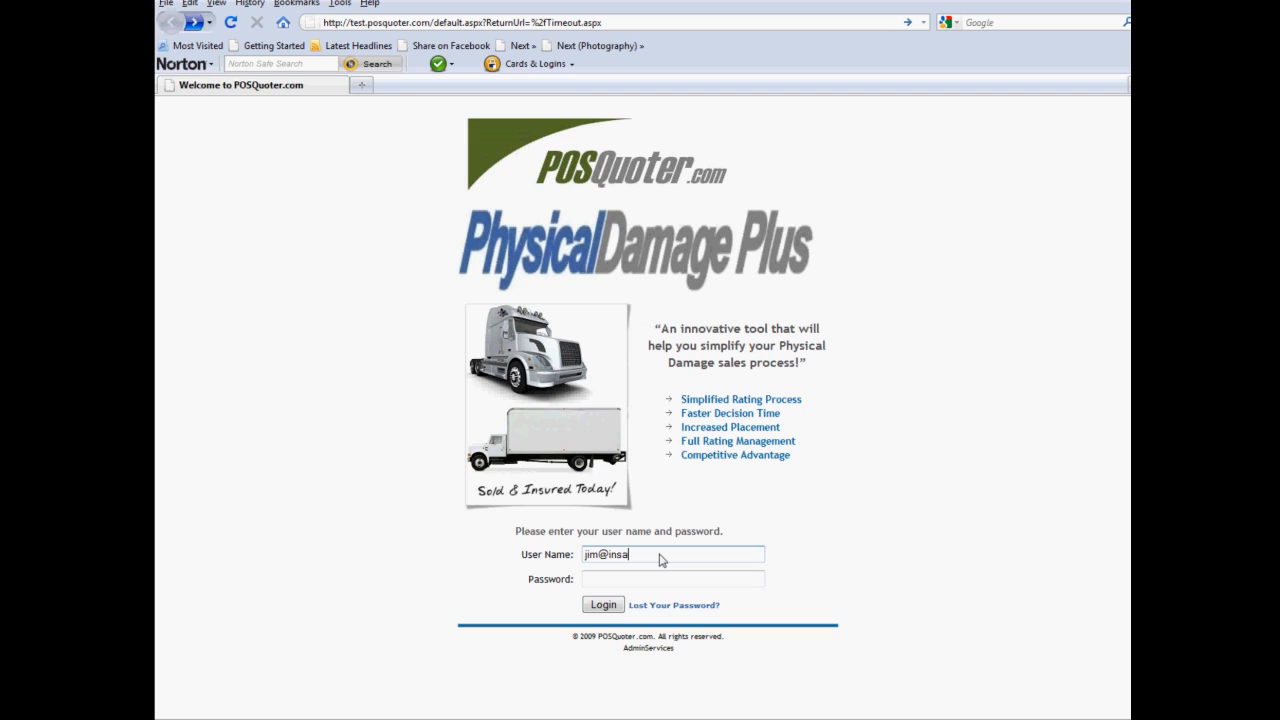
Log in by completing the user name with the account e-mail and entering the account password
type("dministrators.com")
key("Tab")
type("•••")
left_click(603, 605)
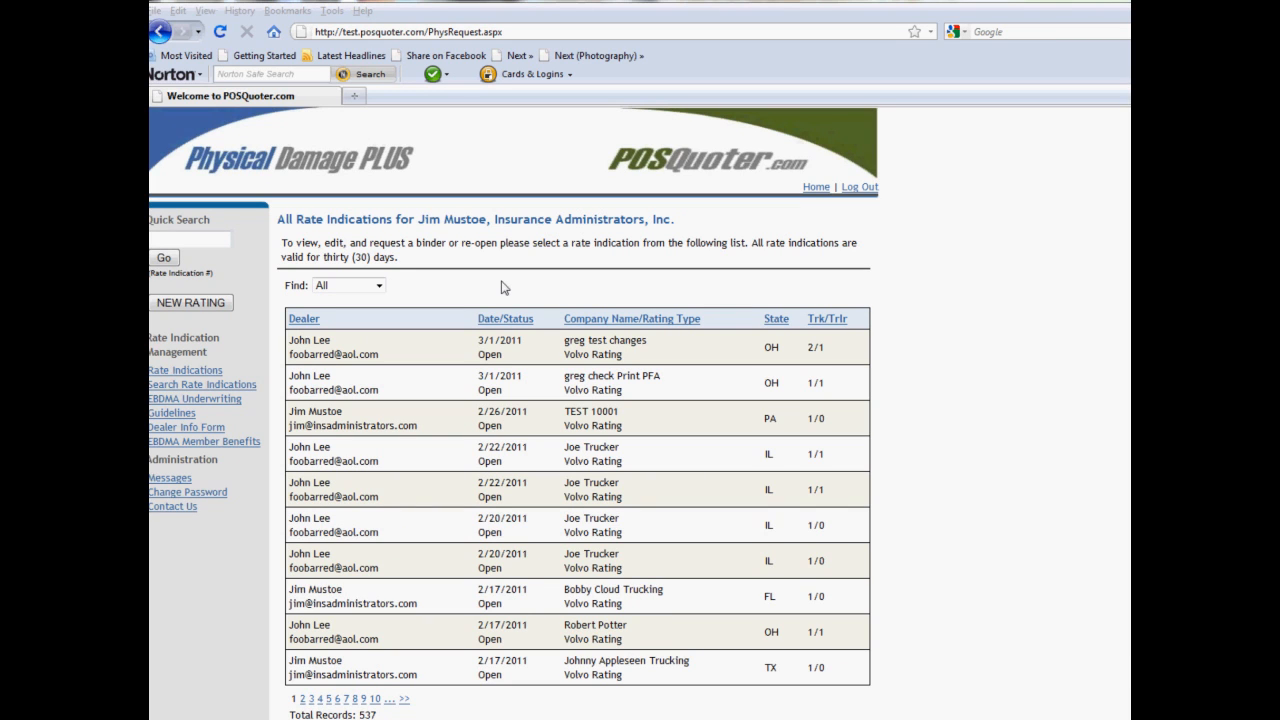
Start a new rating, enter the customer's name in the account information, and set the state to IL
left_click(192, 302)
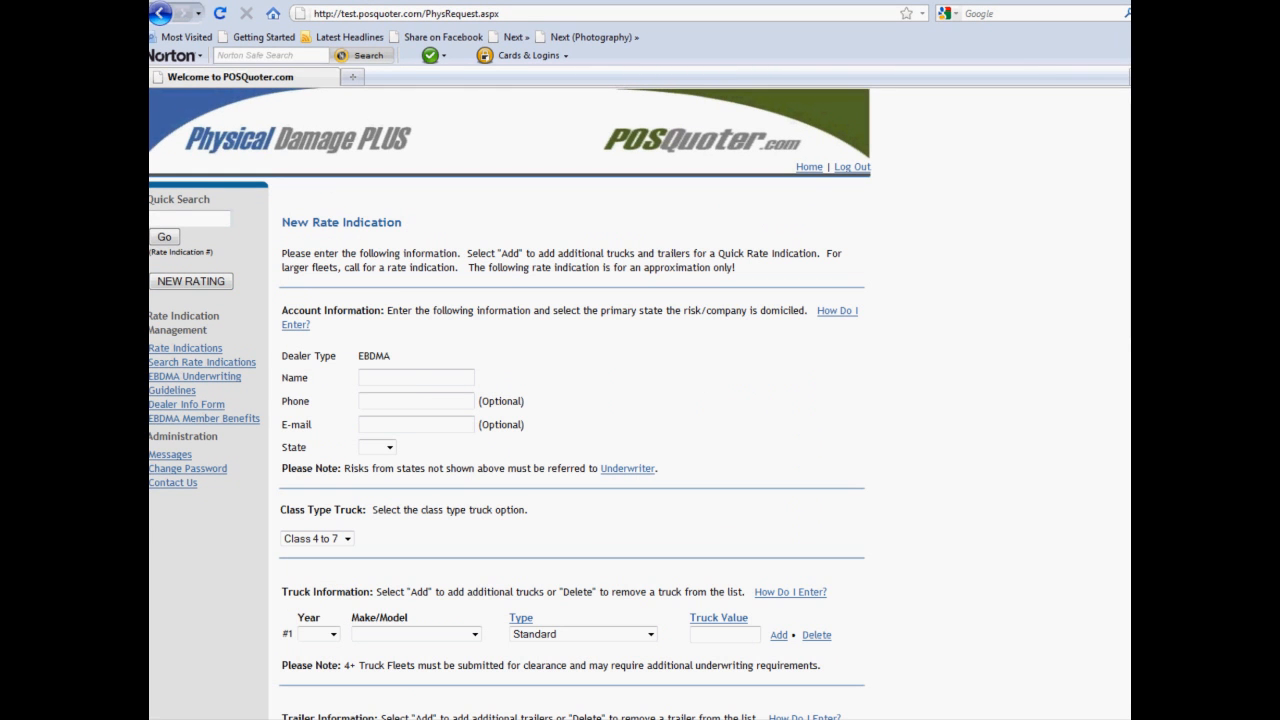
left_click(414, 381)
type("Joe Trucker")
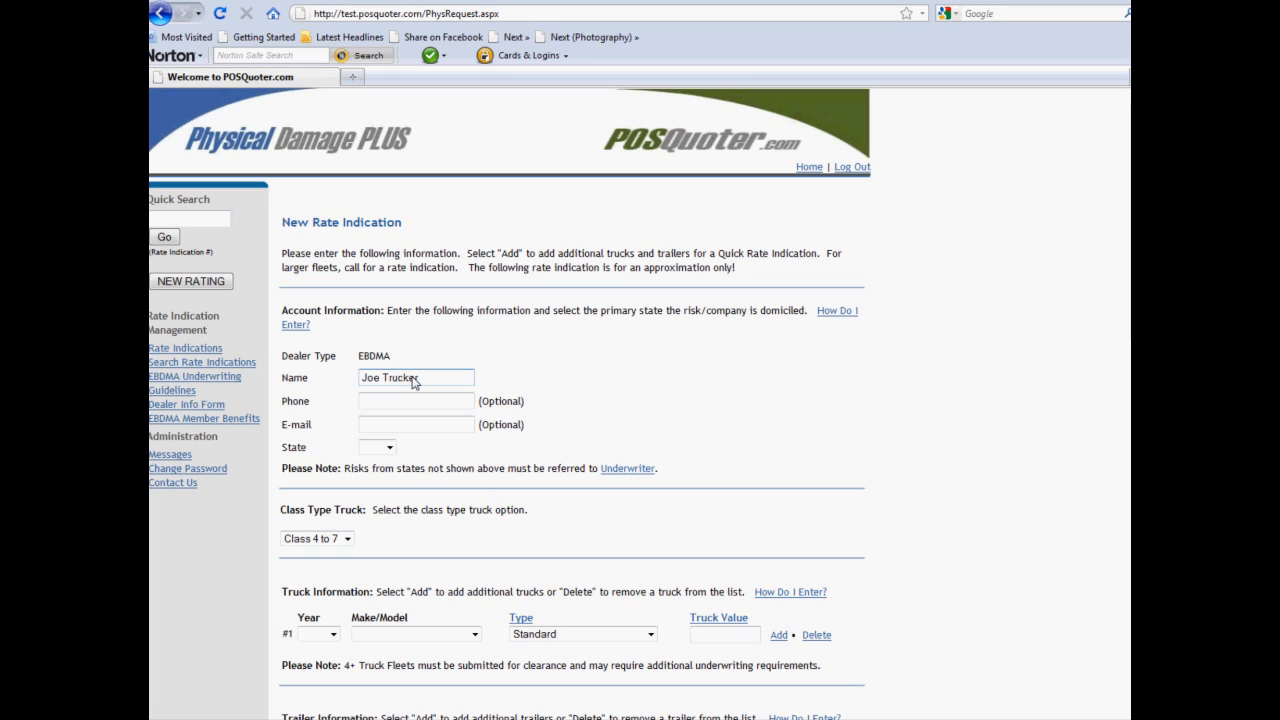
key("Tab")
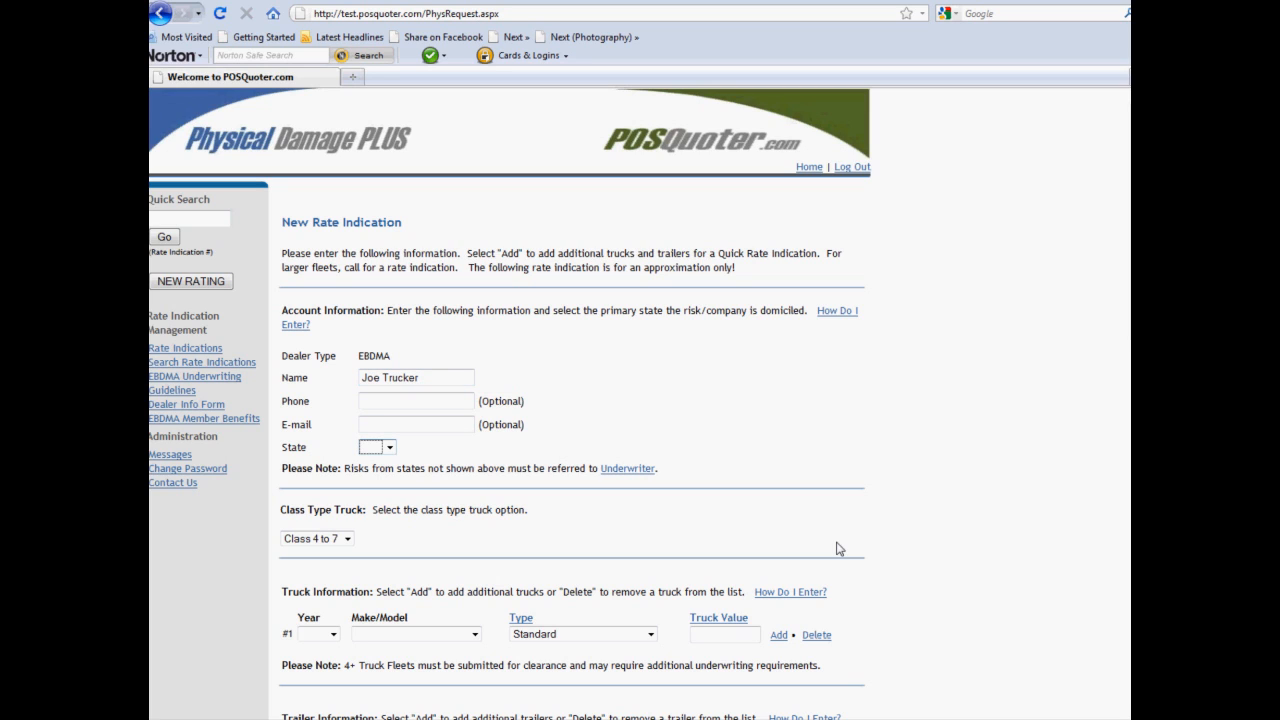
left_click(370, 655)
left_click(389, 449)
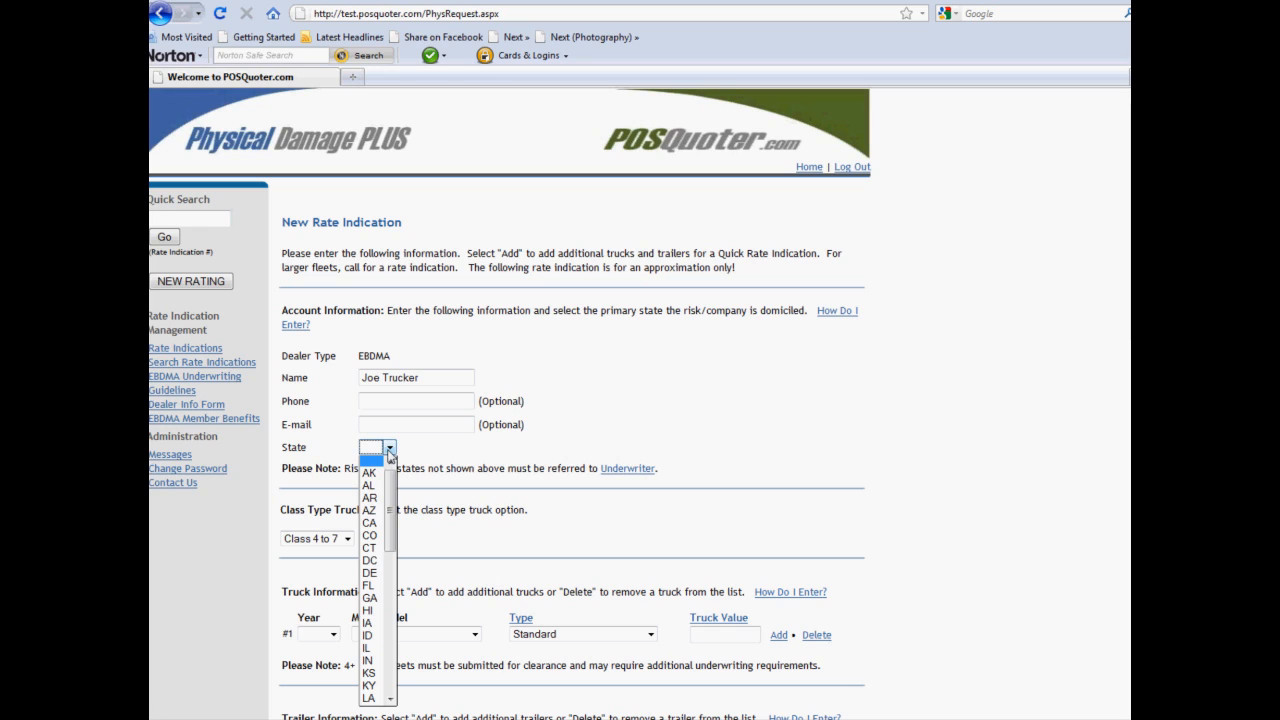
left_click_drag(395, 488, 378, 533)
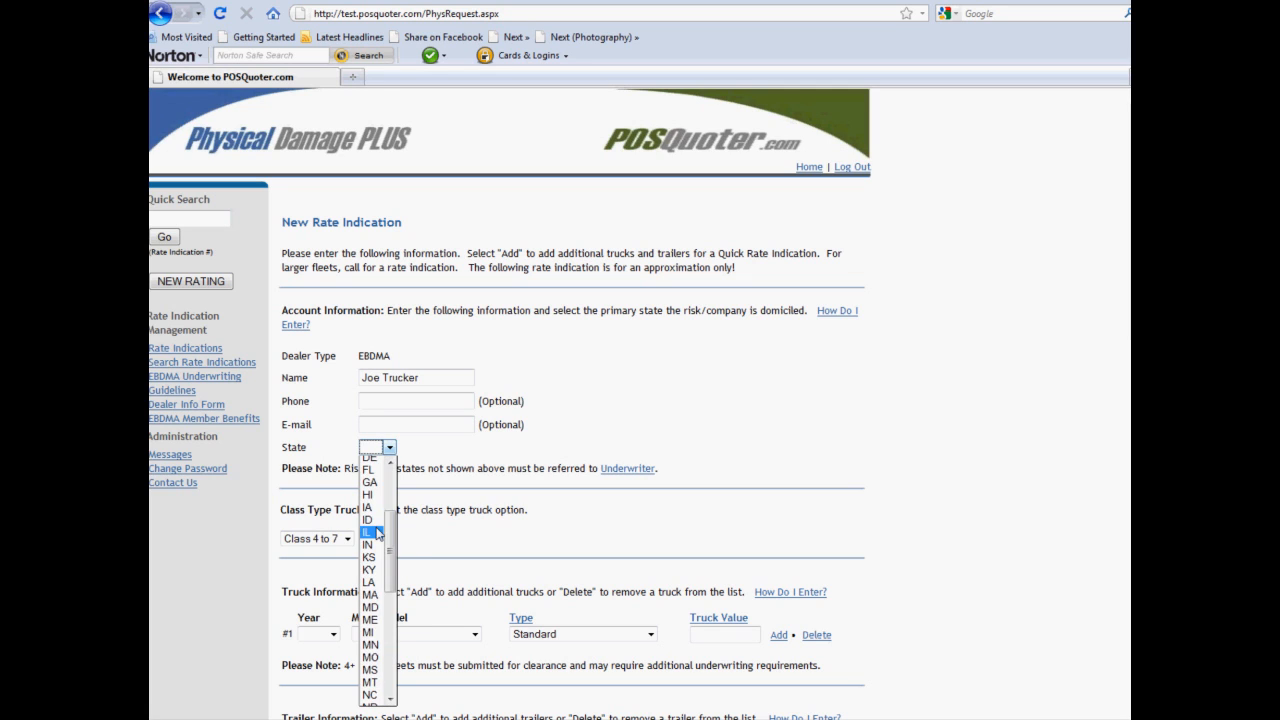
left_click(375, 533)
Keep the truck class at Class 4 to 7 and enter truck #1 as year 2012, make Other, type Standard, value 100000
left_click(344, 539)
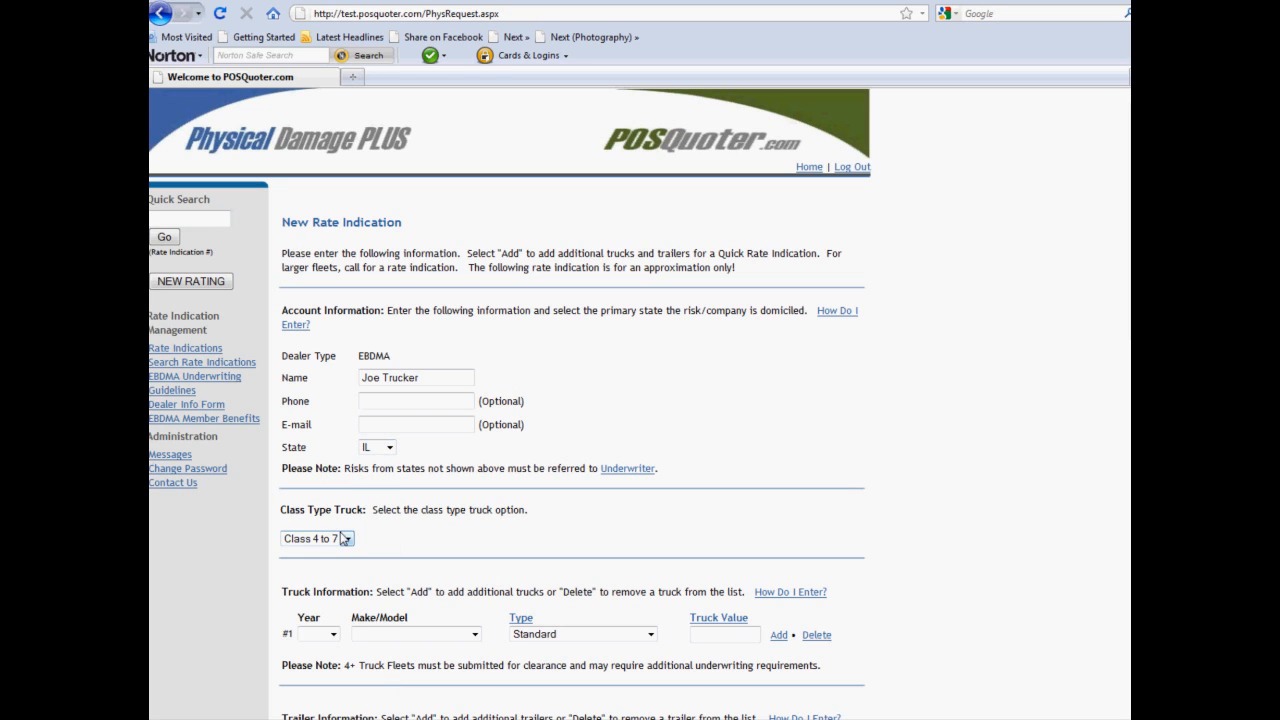
left_click(346, 540)
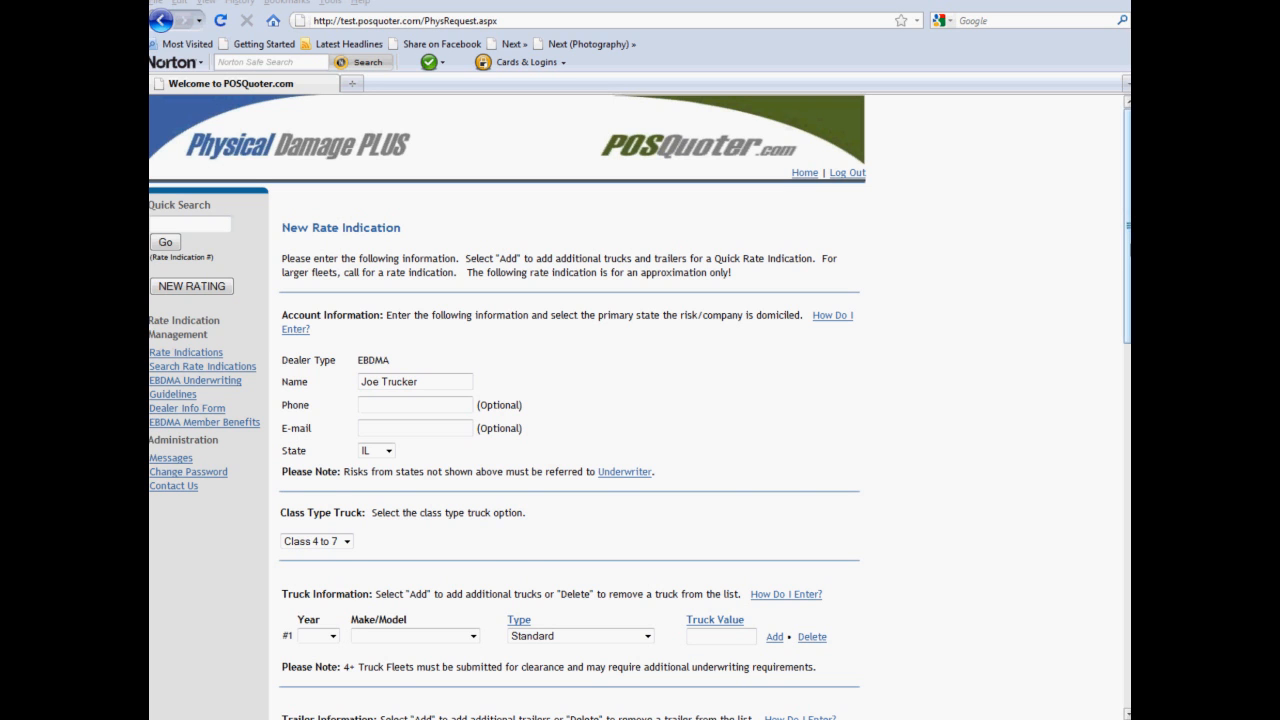
left_click_drag(1129, 252, 1113, 360)
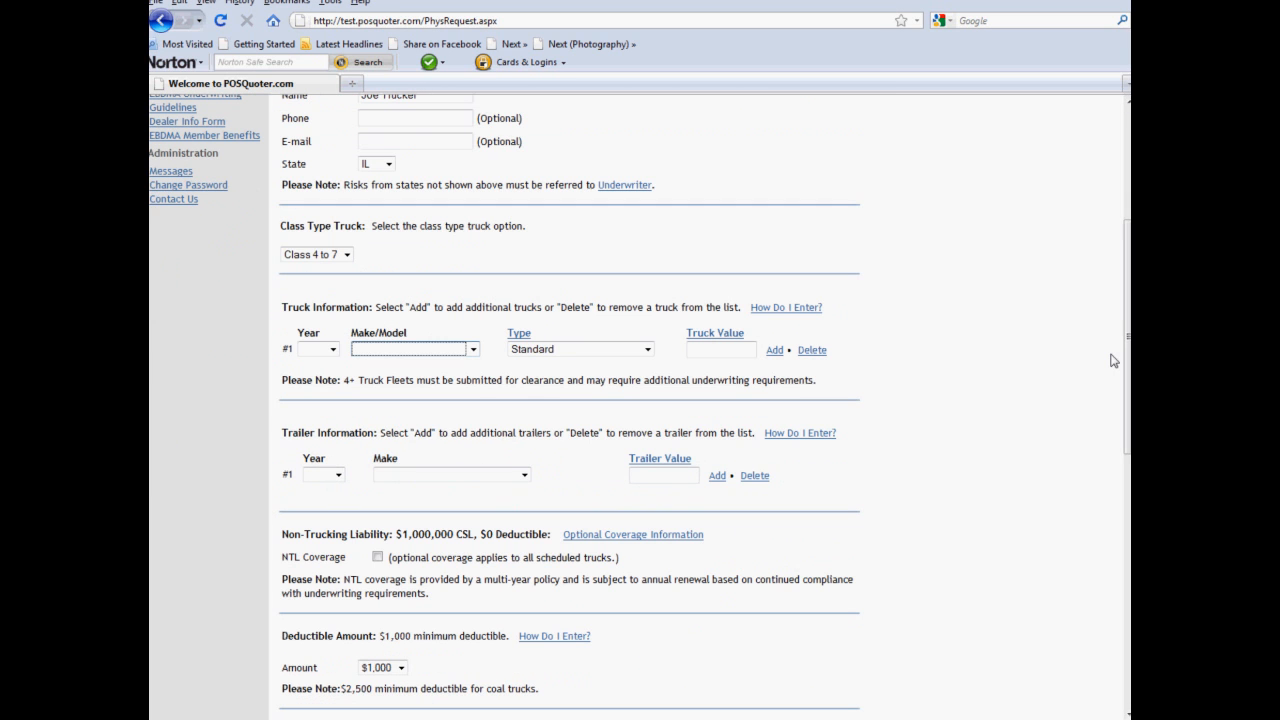
left_click(333, 350)
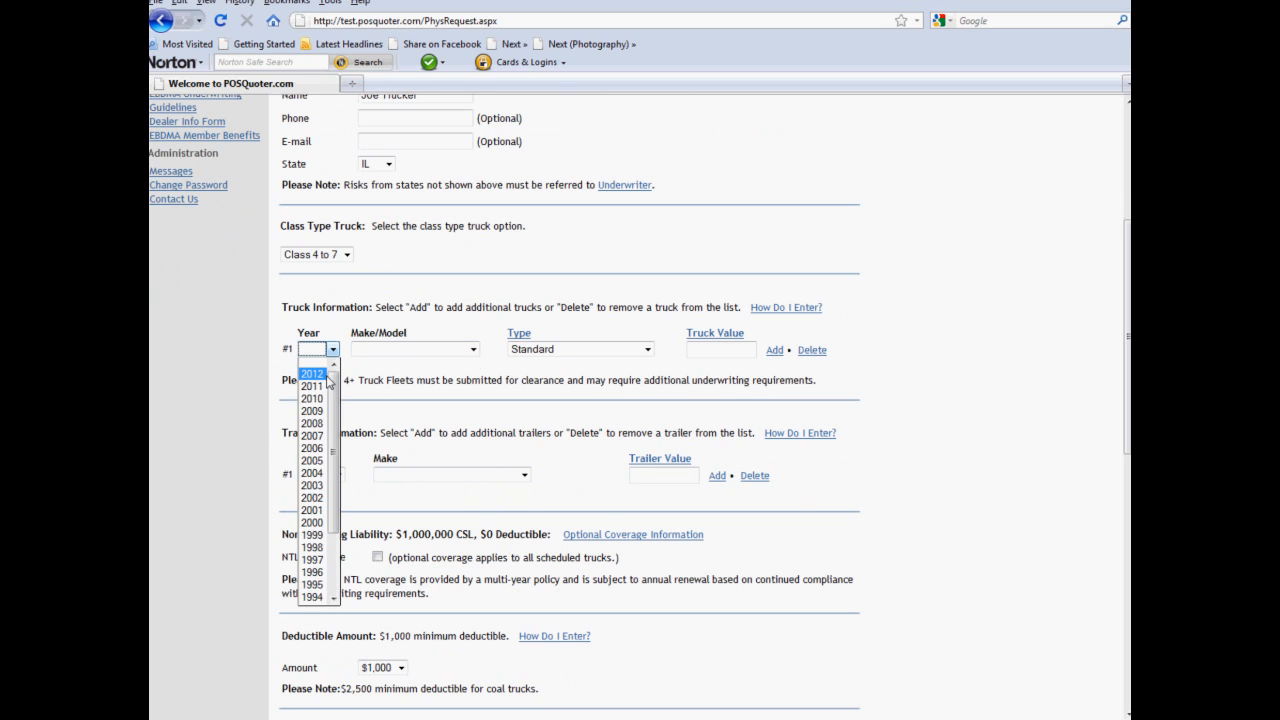
left_click(320, 374)
left_click(473, 354)
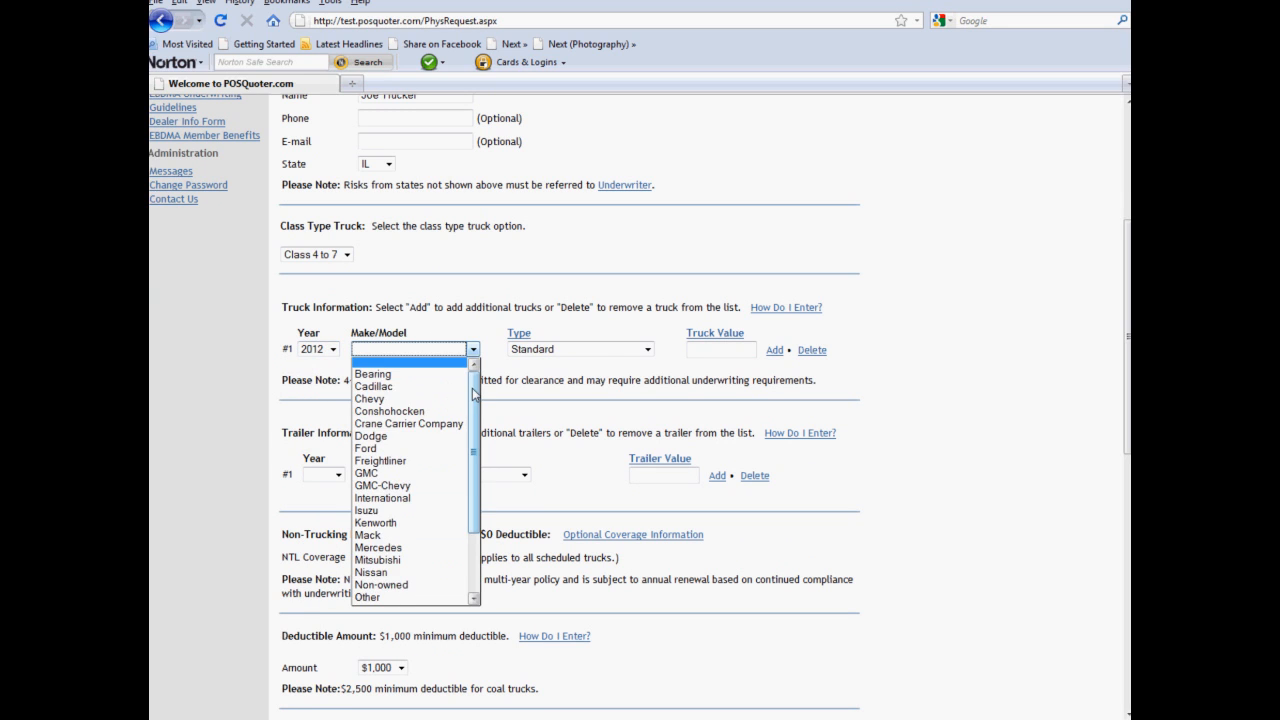
scroll(474, 424, "down", 1)
scroll(474, 424, "down", 2)
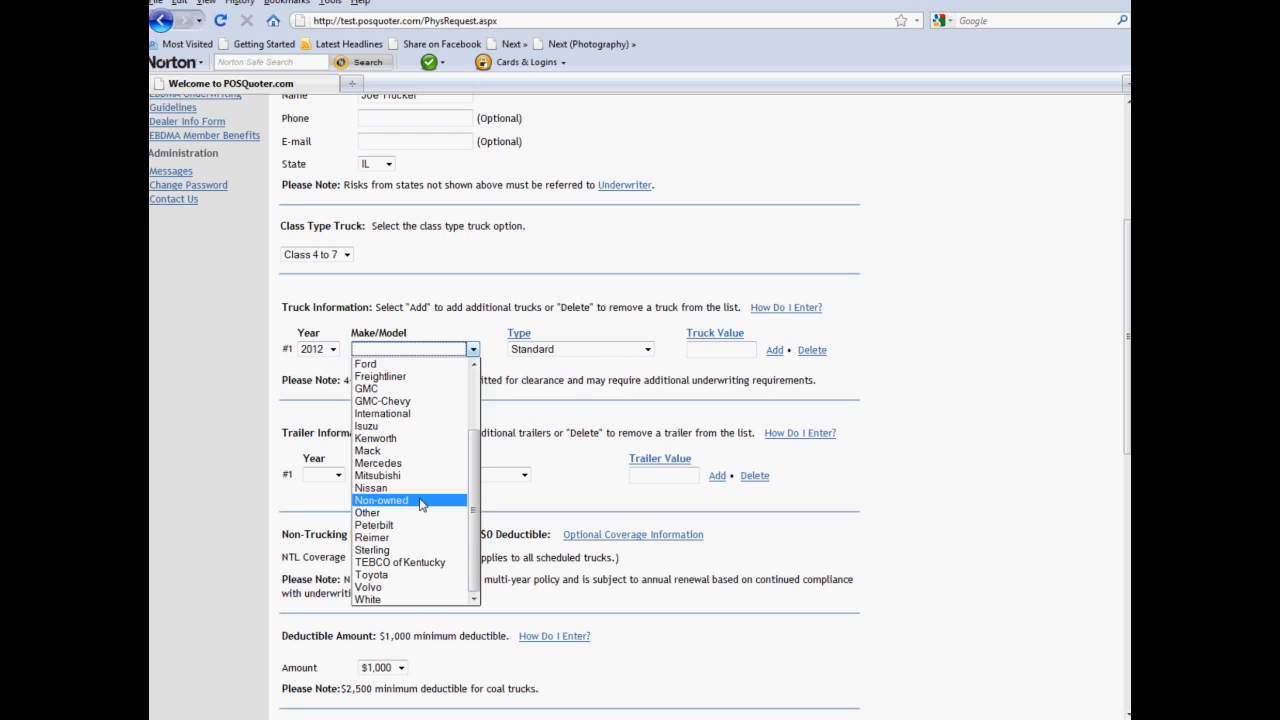
left_click(420, 512)
left_click(647, 350)
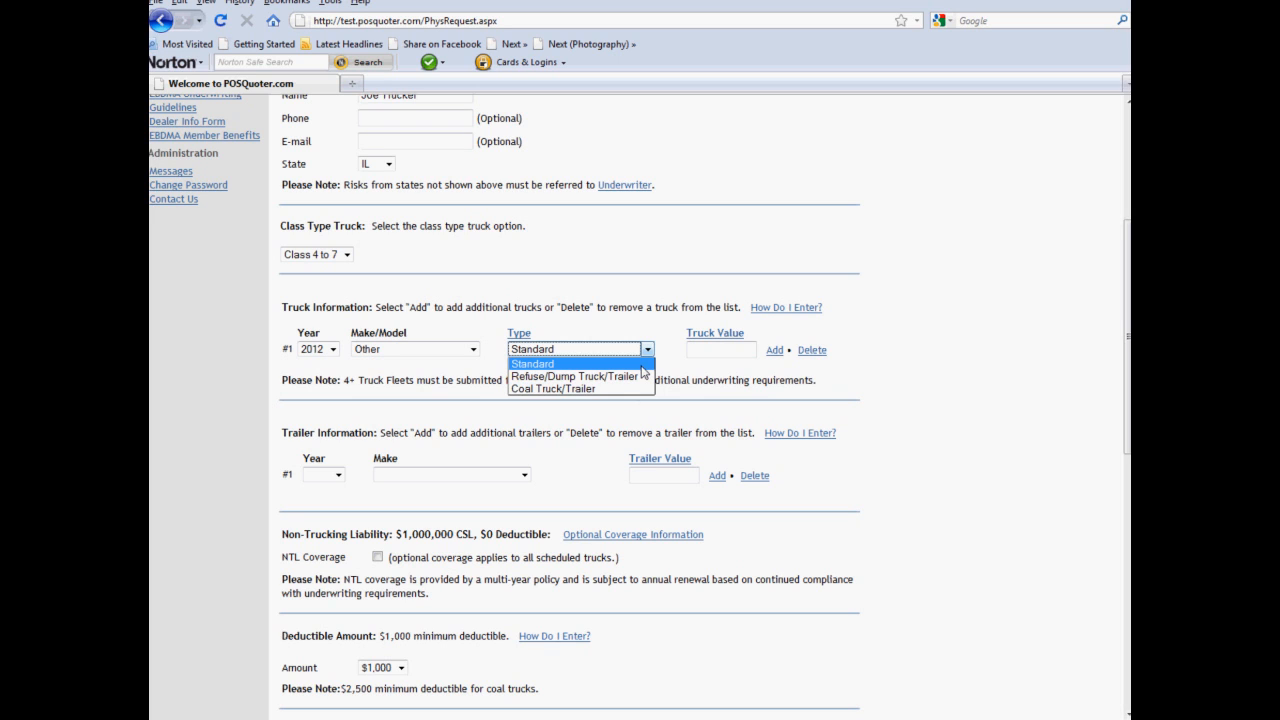
left_click(642, 365)
left_click(692, 356)
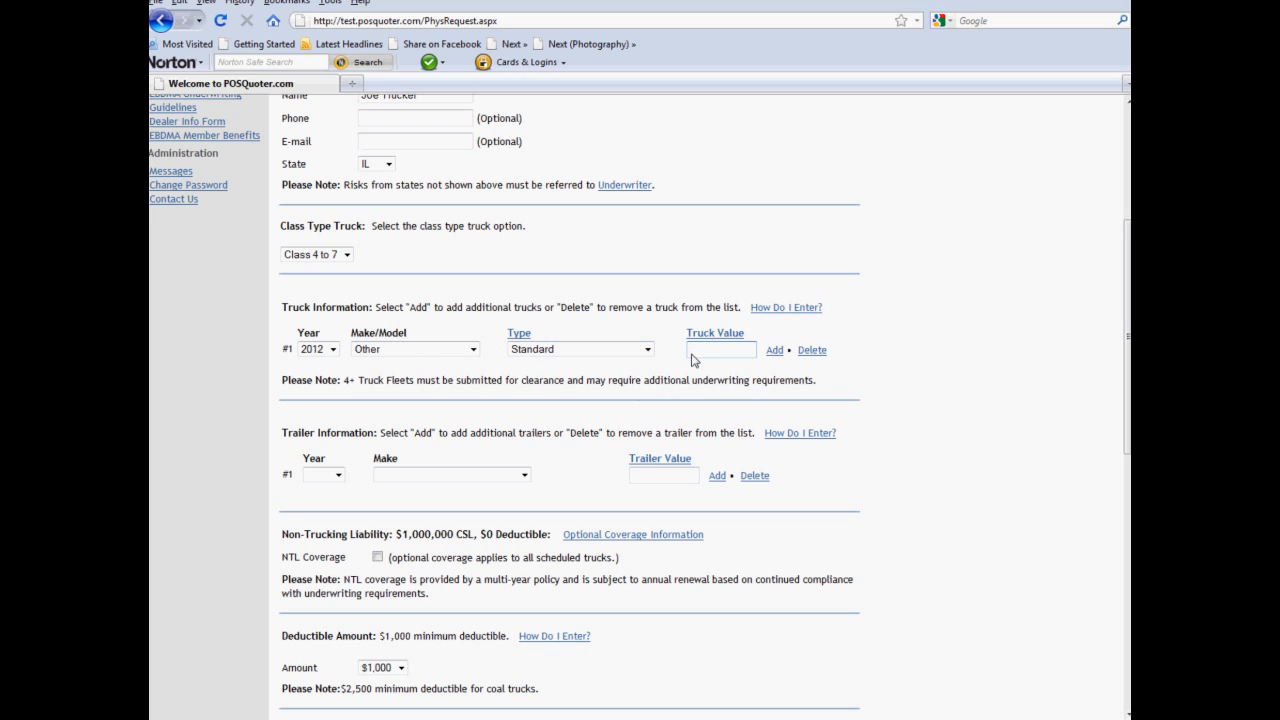
type("100000")
Enter trailer #1 as year 2012, make Other, with a trailer value of 50000
left_click(338, 475)
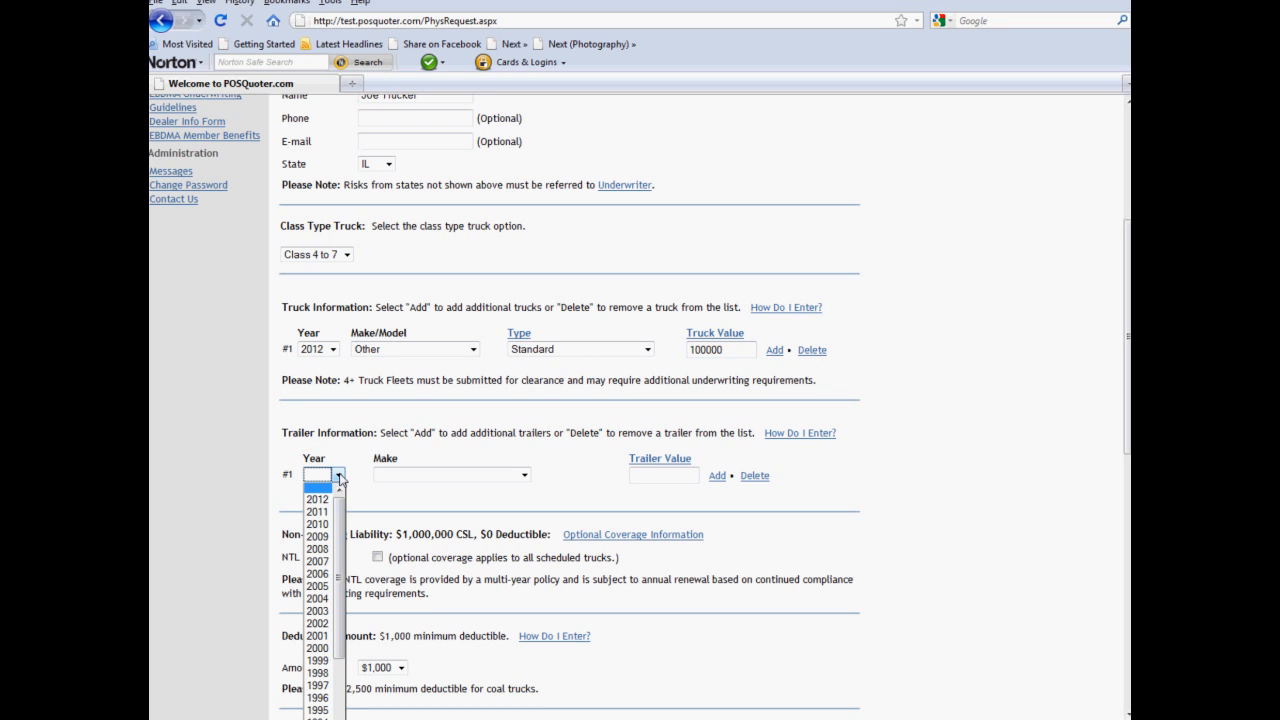
left_click(318, 499)
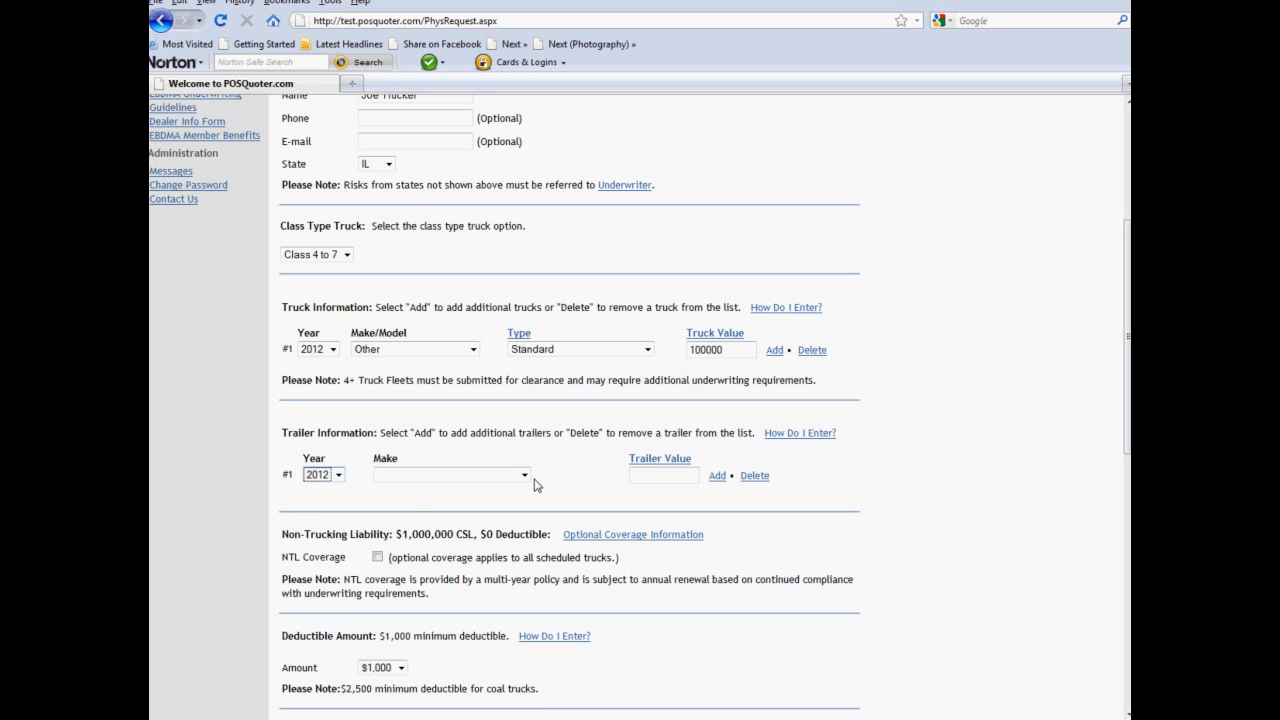
left_click(523, 475)
left_click_drag(529, 515, 489, 621)
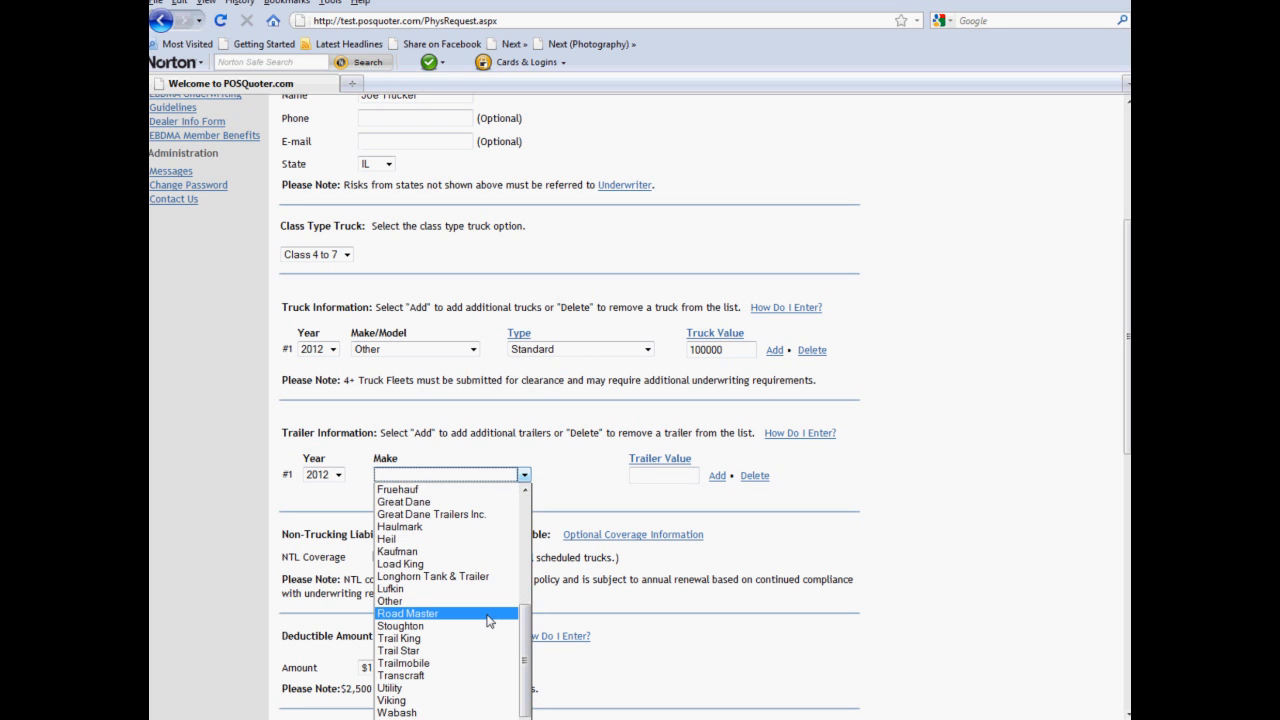
left_click(505, 601)
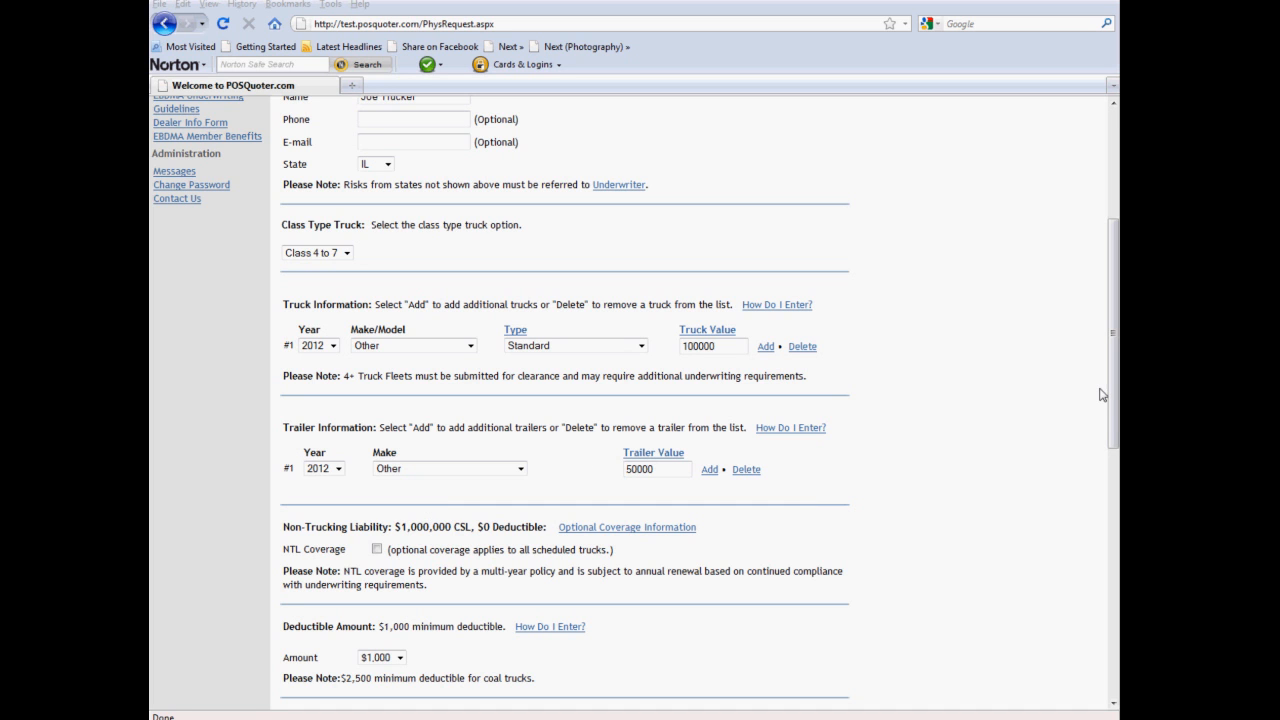
Read the optional coverage information for Non-Trucking Liability and close its help window
left_click_drag(1113, 397, 1105, 475)
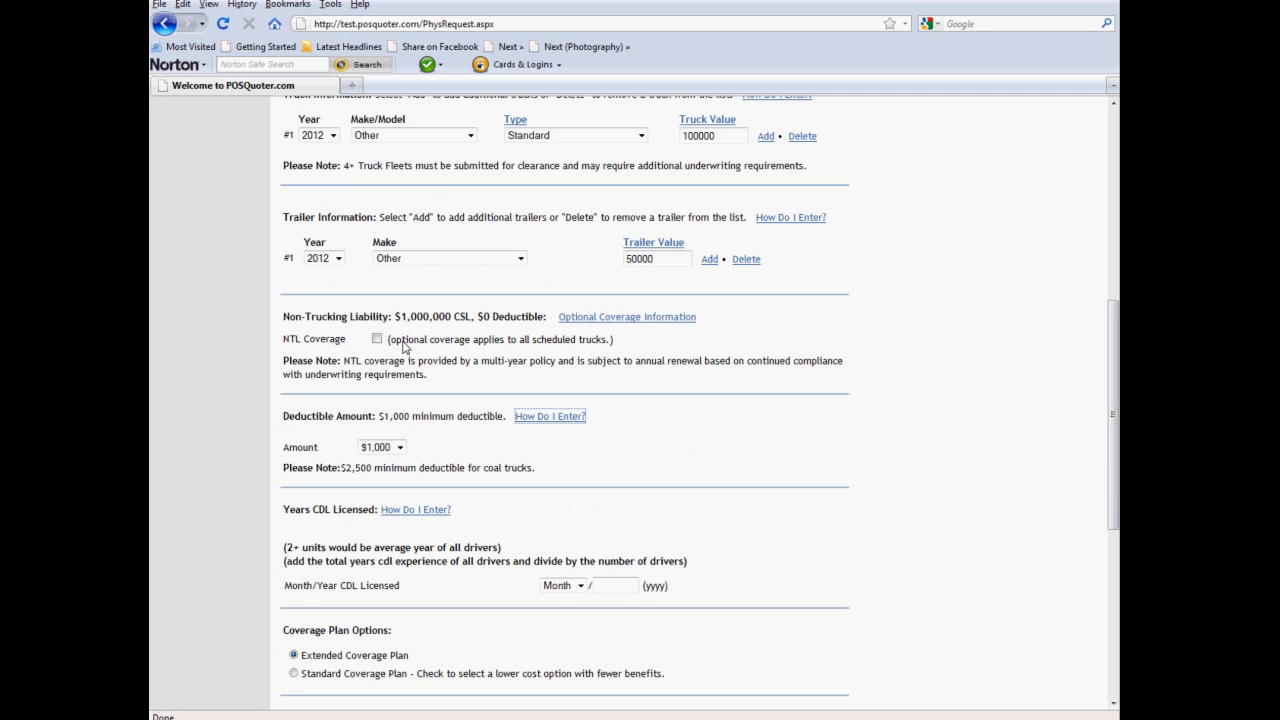
left_click(377, 340)
left_click(605, 318)
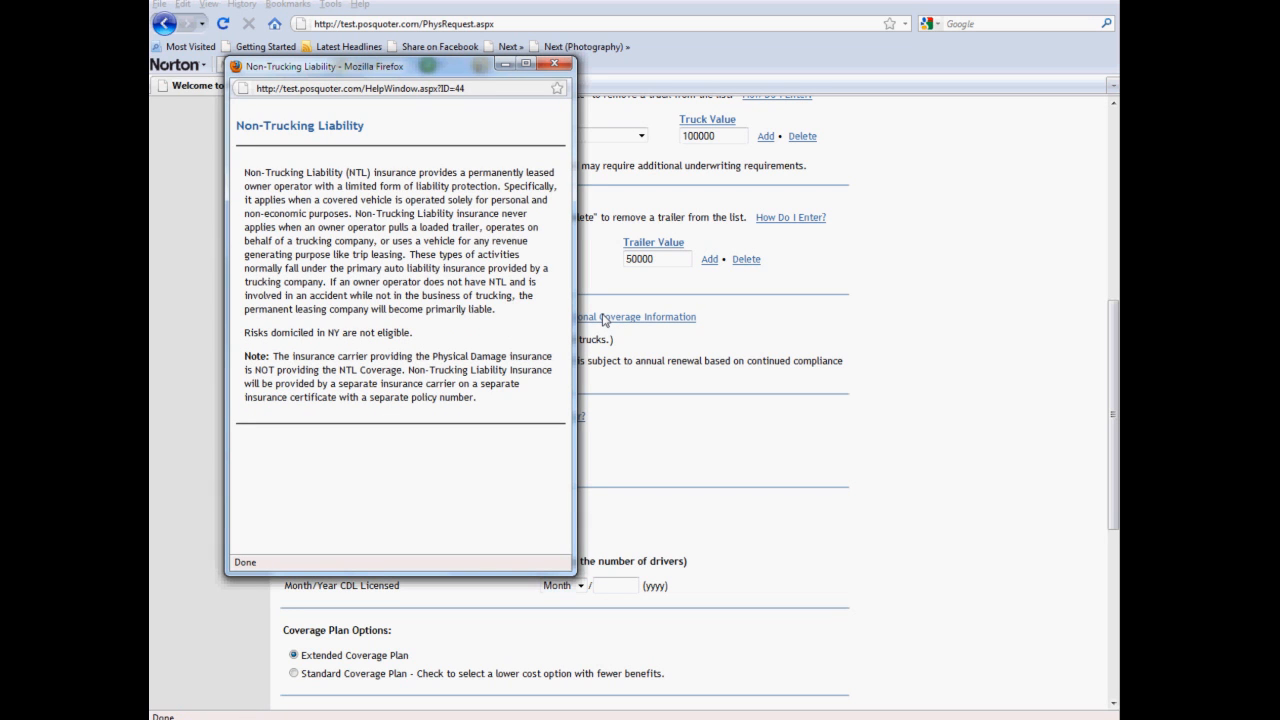
left_click(555, 65)
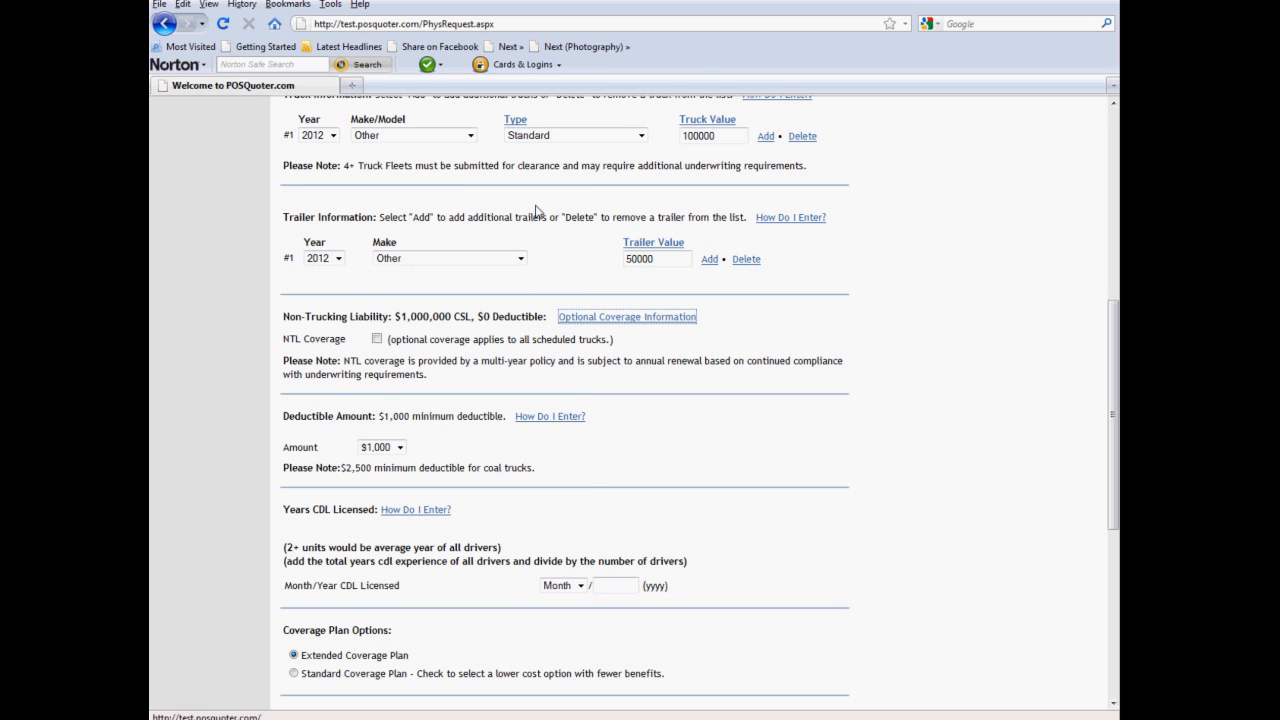
Read the help on the deductible amount and view the available deductible choices
left_click(548, 417)
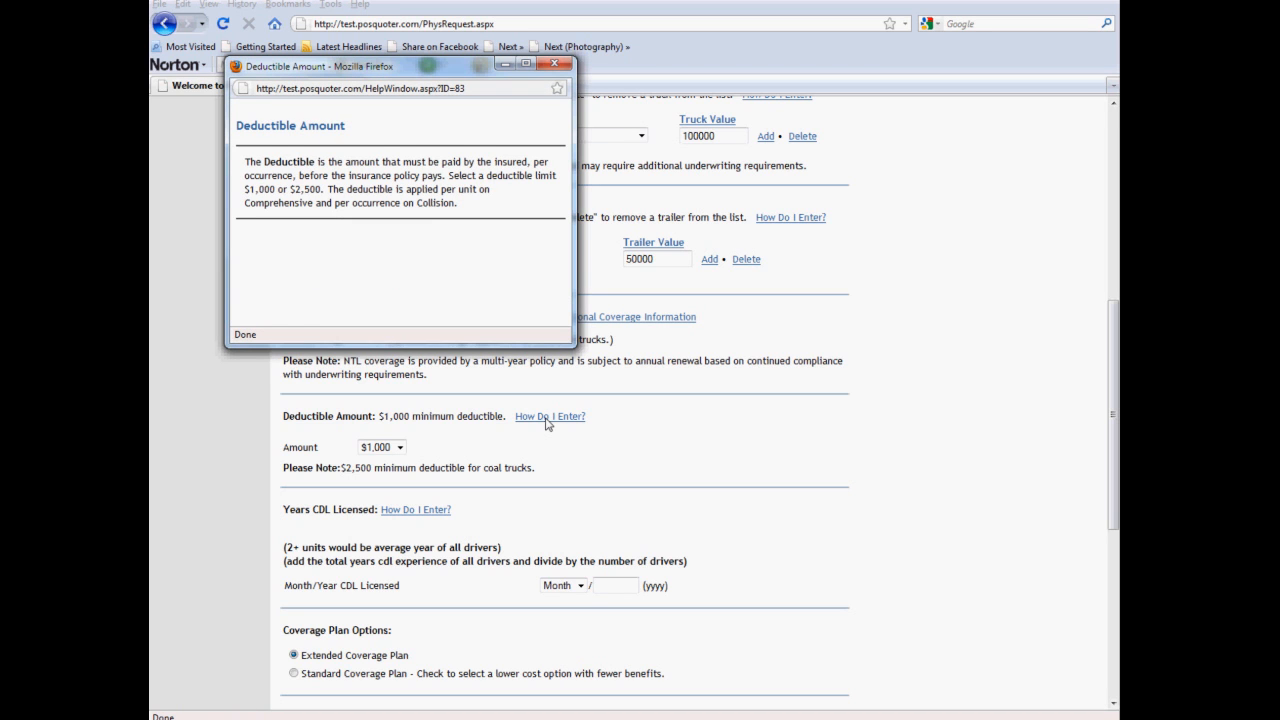
left_click(556, 64)
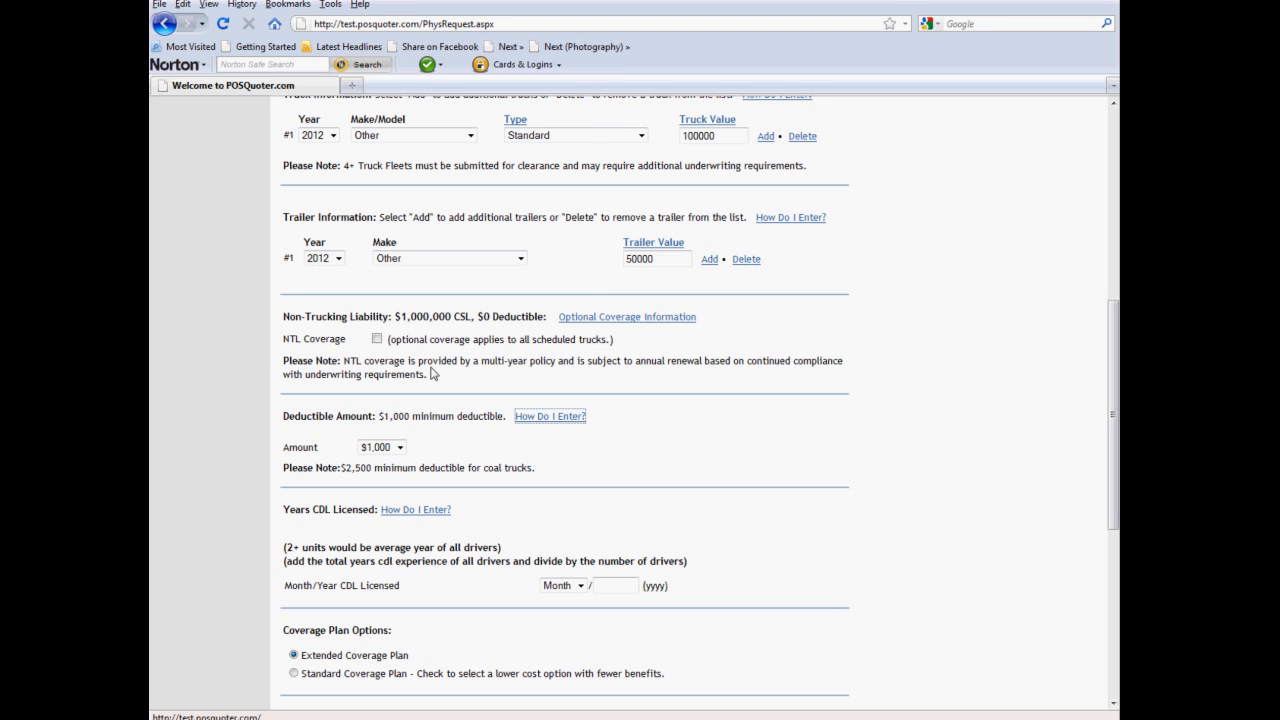
left_click(400, 448)
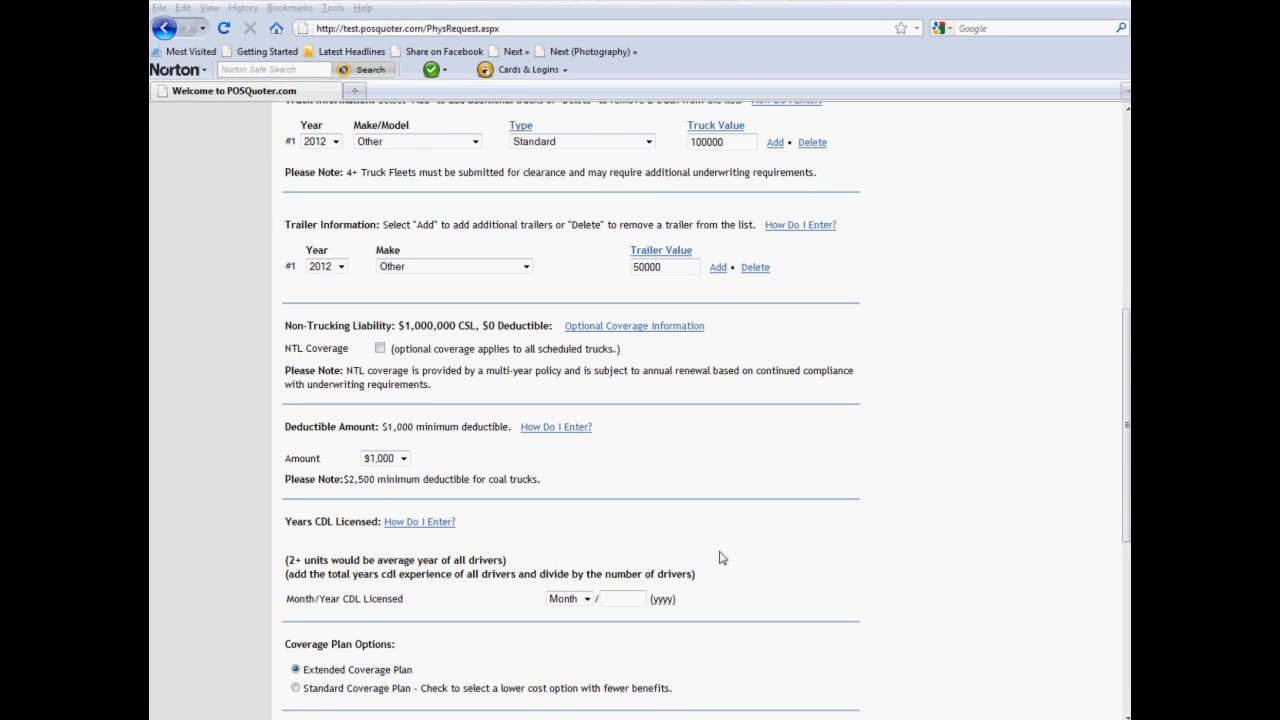
Set the CDL licensed month and year to Jan 2000 and consult the entry help for that section
left_click(586, 599)
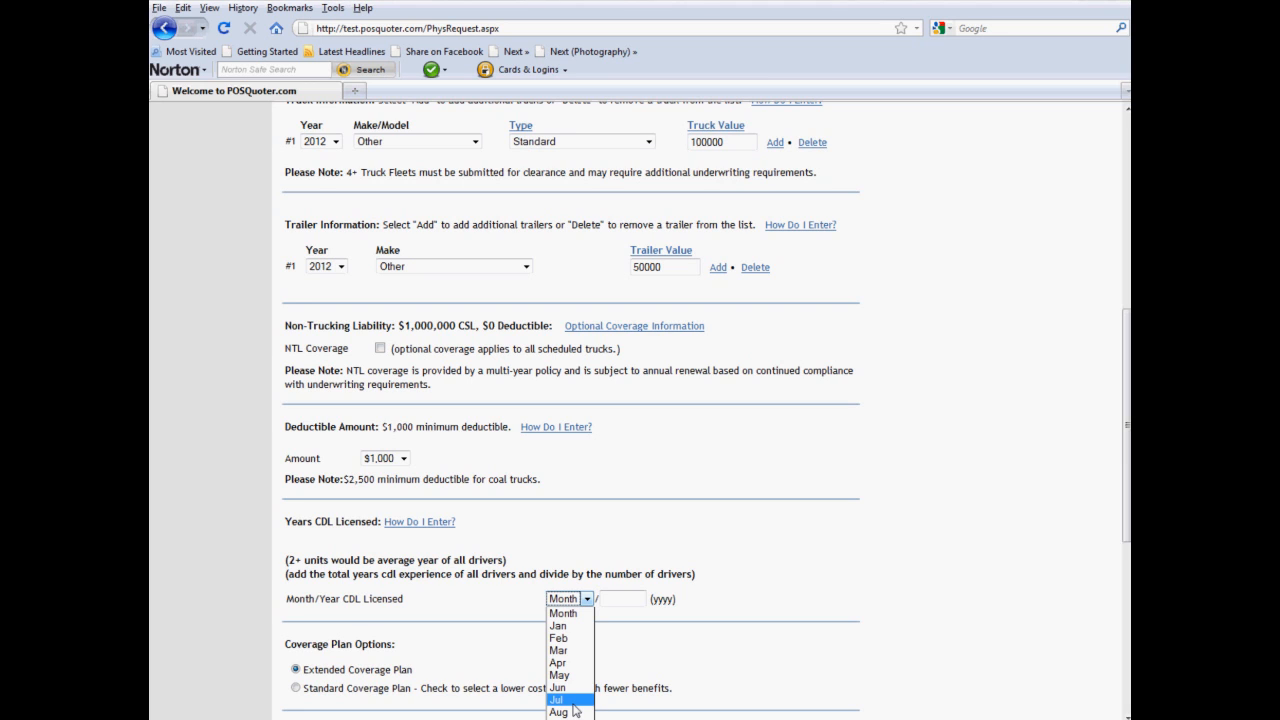
left_click(629, 606)
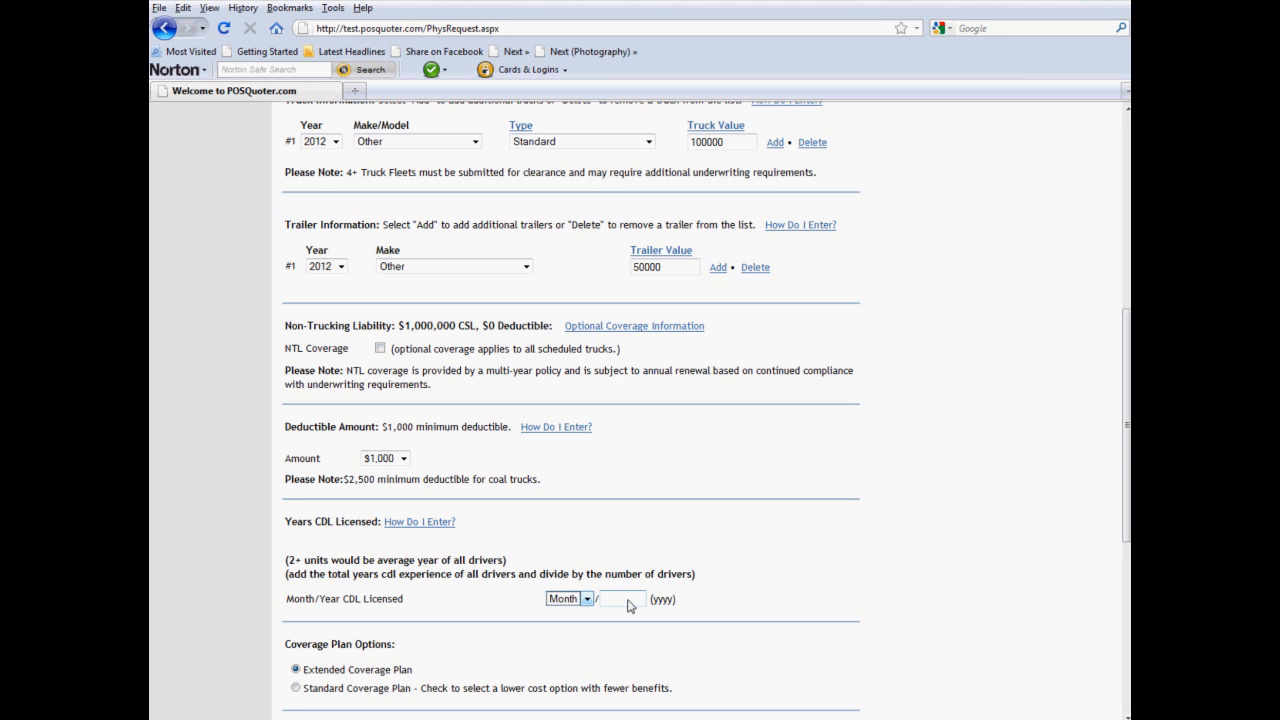
left_click(586, 599)
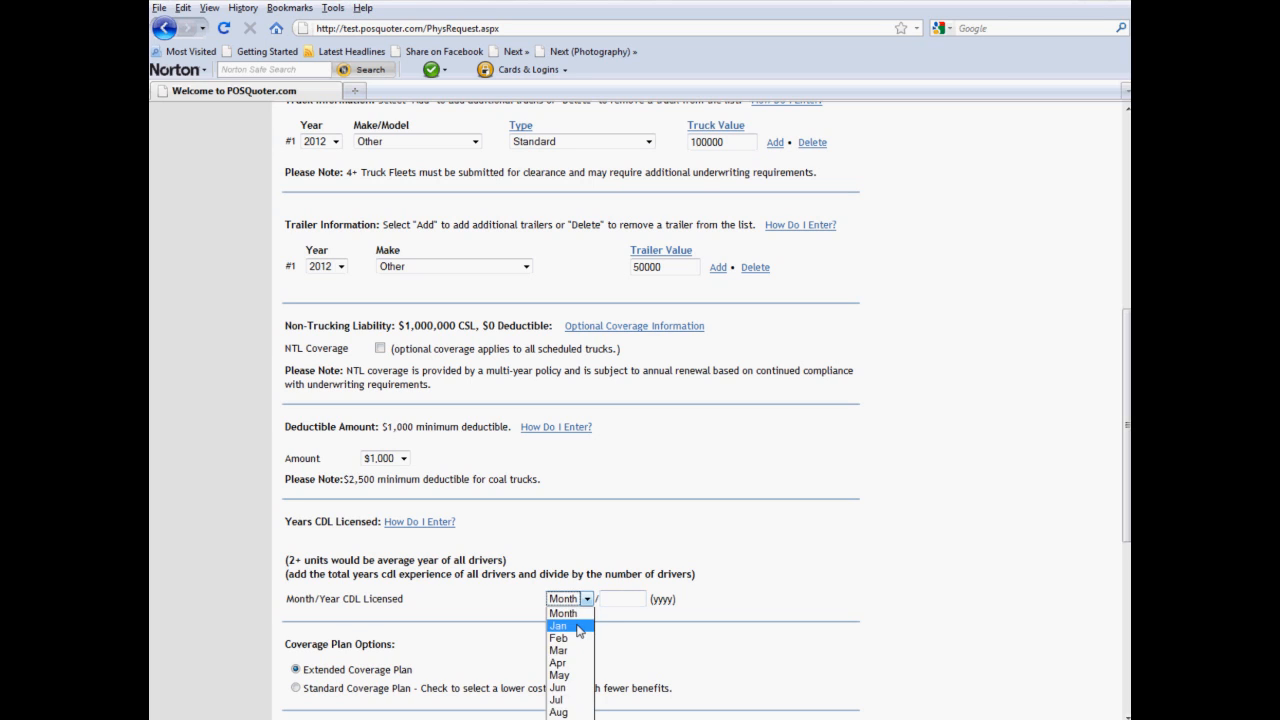
left_click(579, 627)
left_click(607, 600)
type("2000")
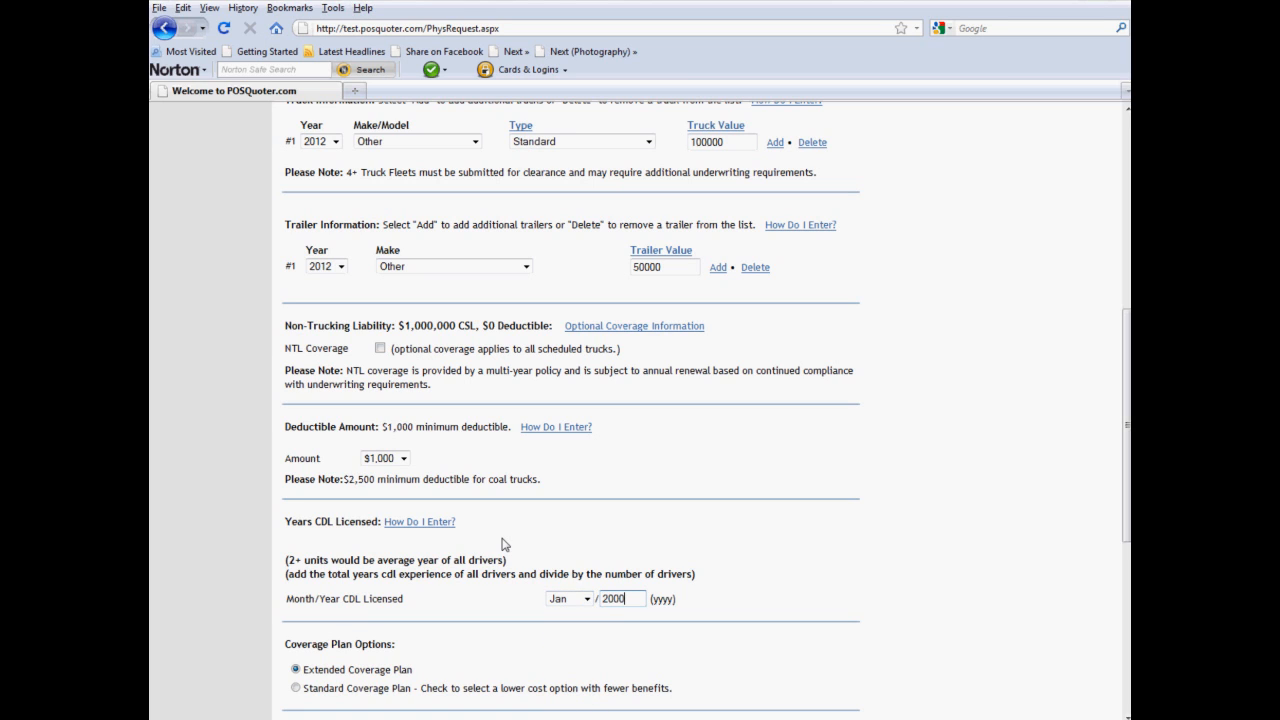
left_click(447, 521)
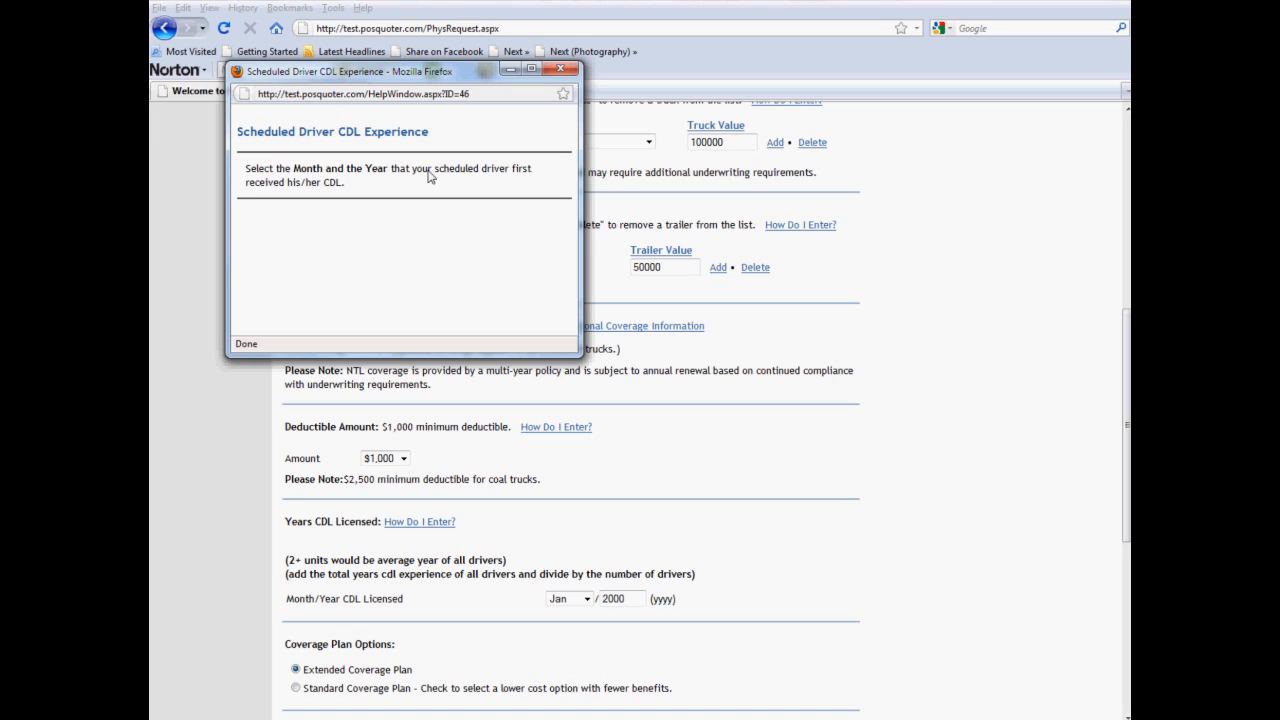
left_click(567, 70)
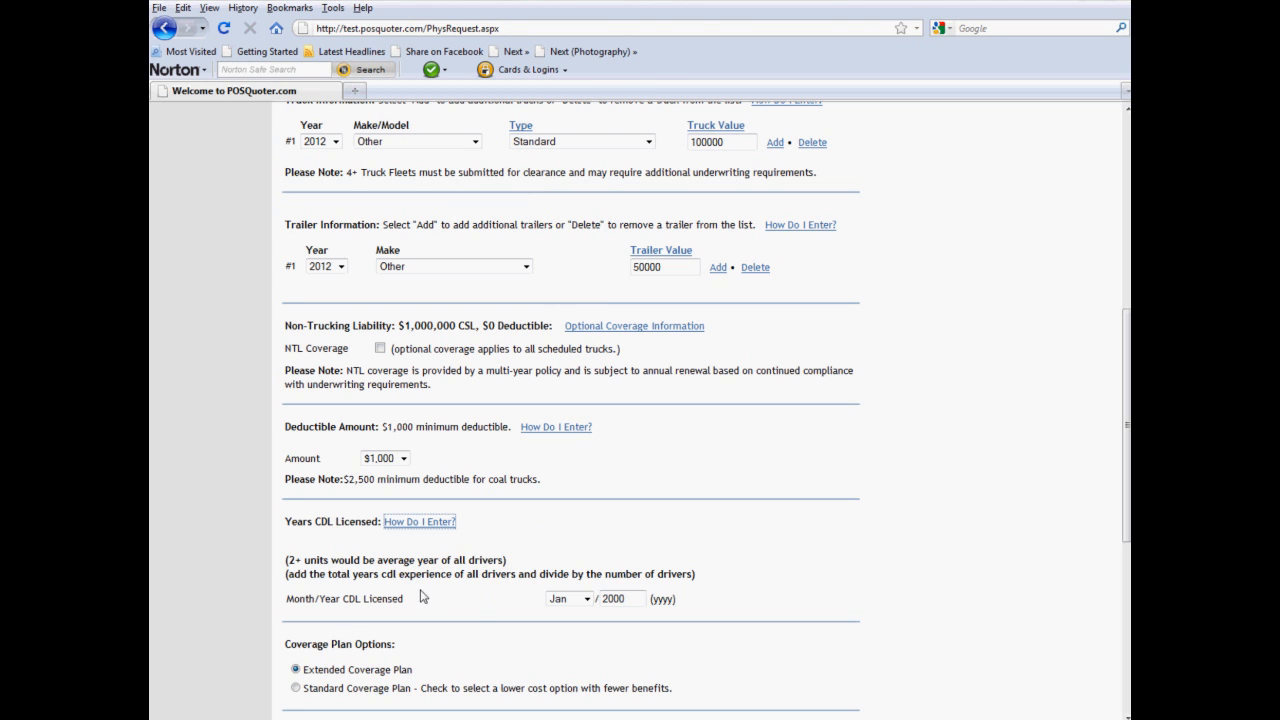
Choose the Extended Coverage Plan and, after trying Direct Bill, set the payment option to Financed
scroll(476, 601, "down", 2)
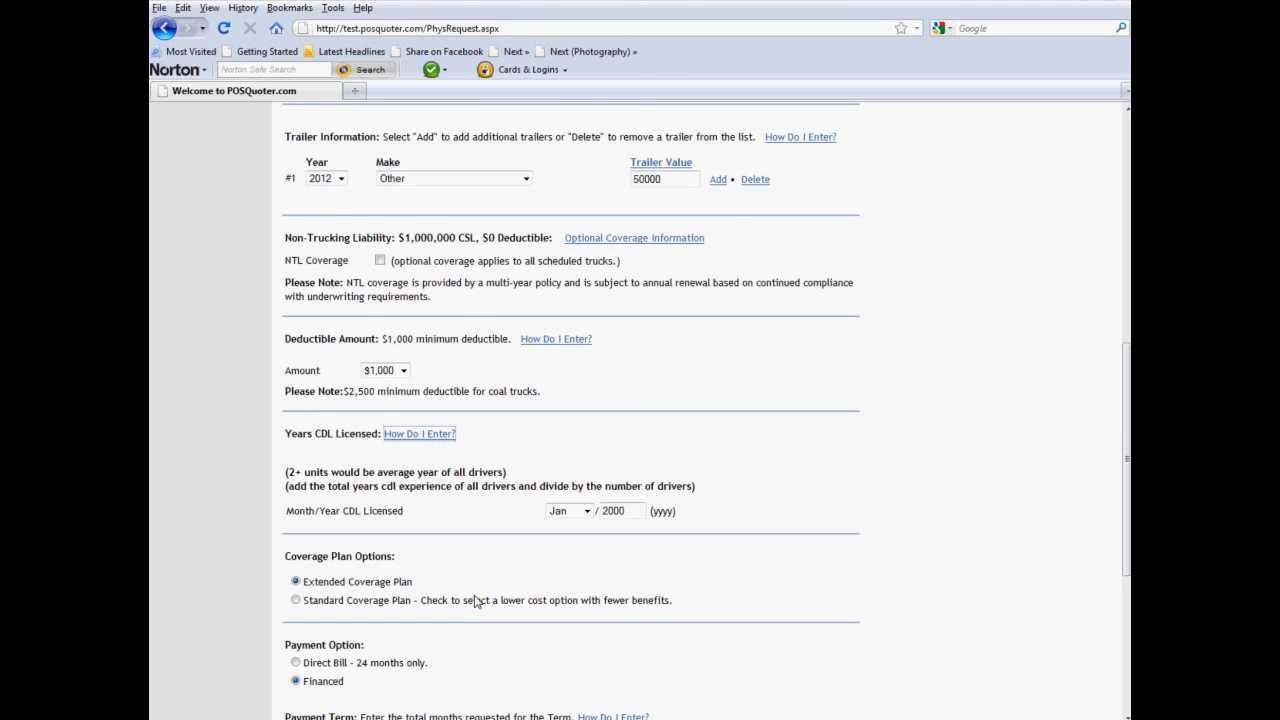
scroll(476, 601, "down", 2)
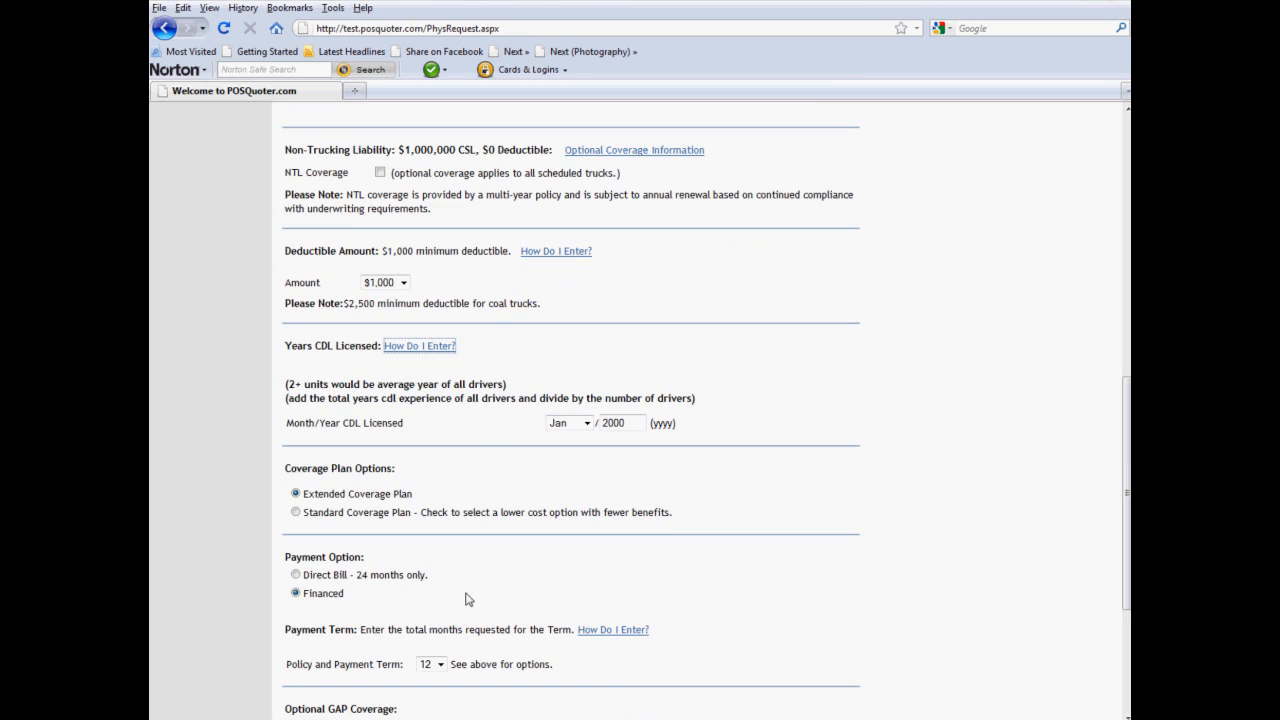
left_click(296, 494)
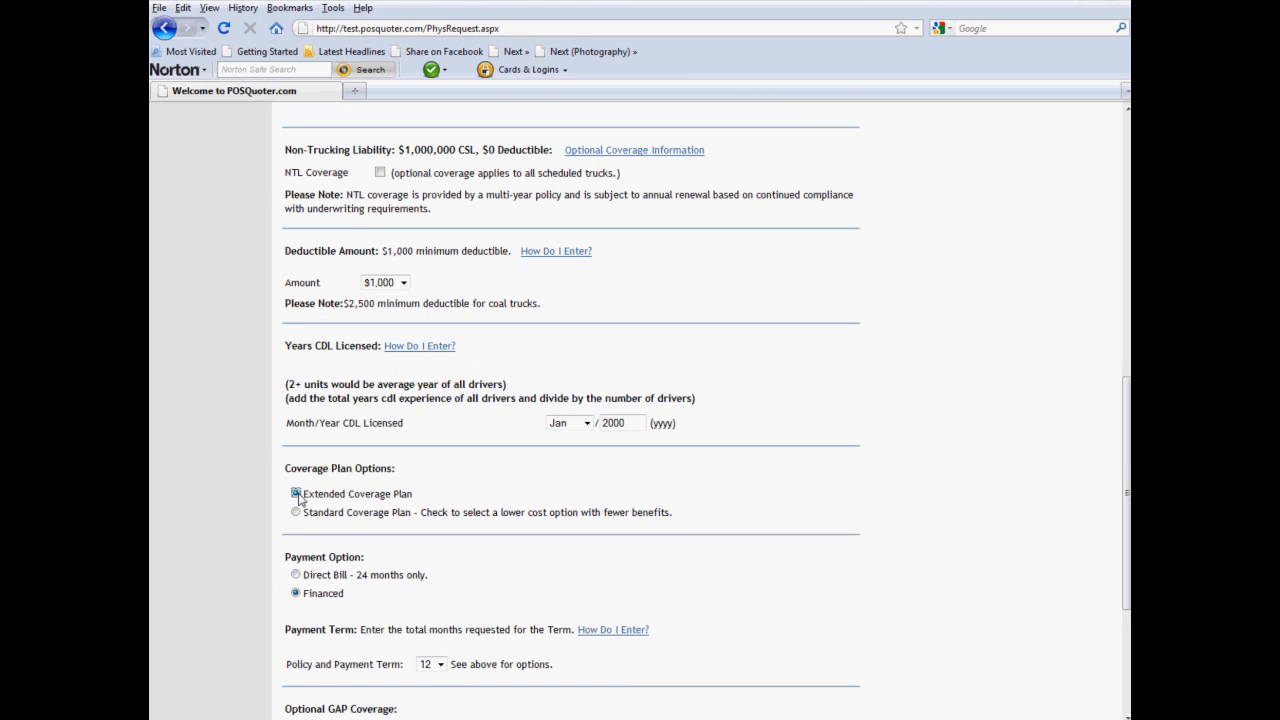
left_click(296, 575)
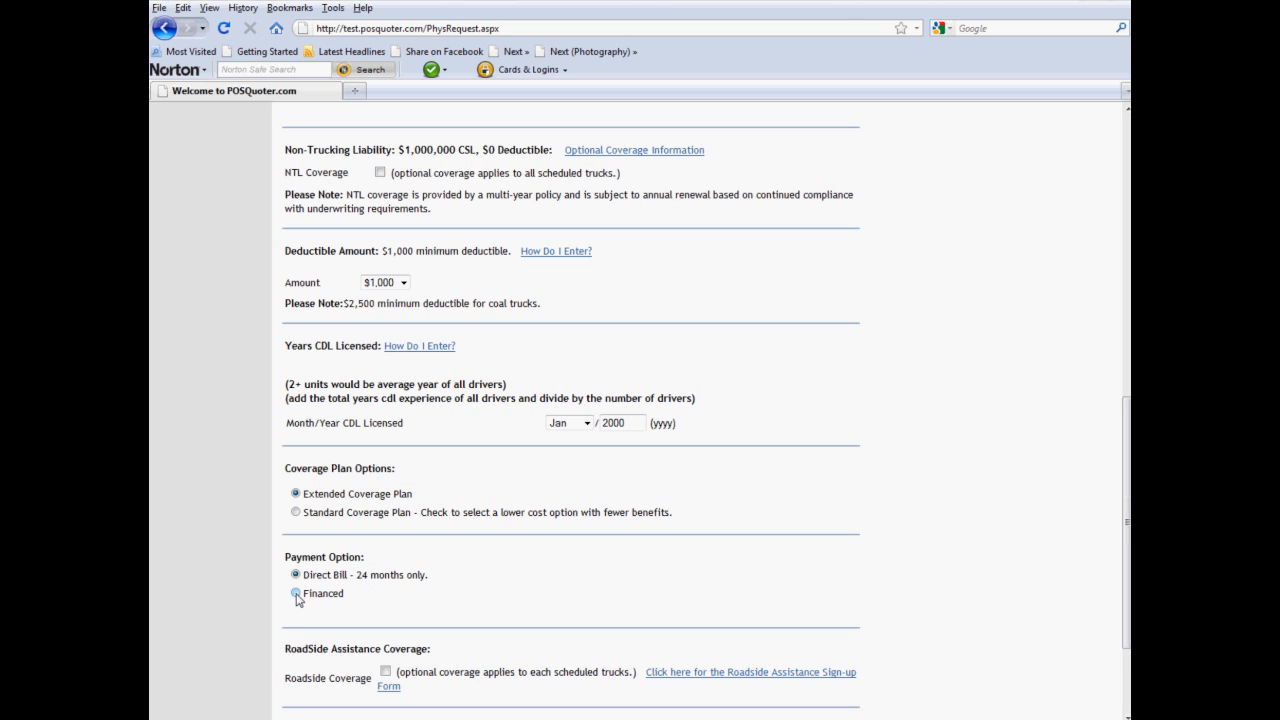
left_click(296, 593)
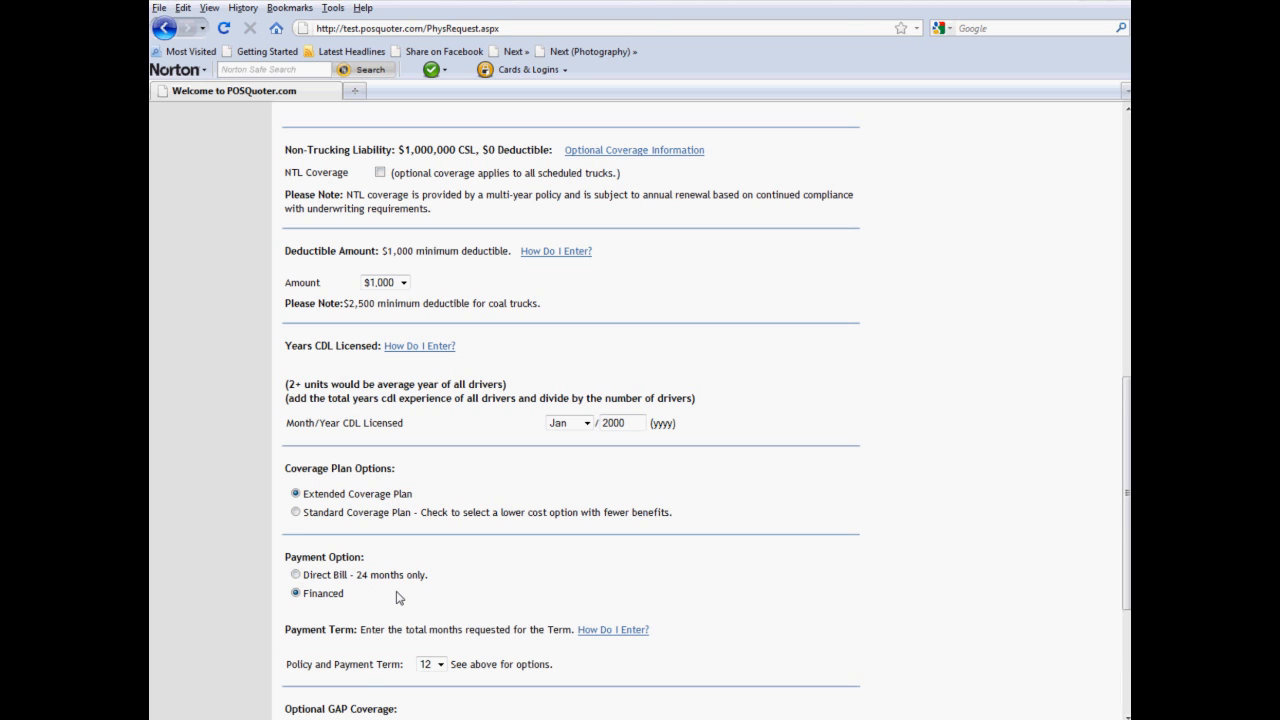
left_click(296, 575)
scroll(296, 518, "down", 2)
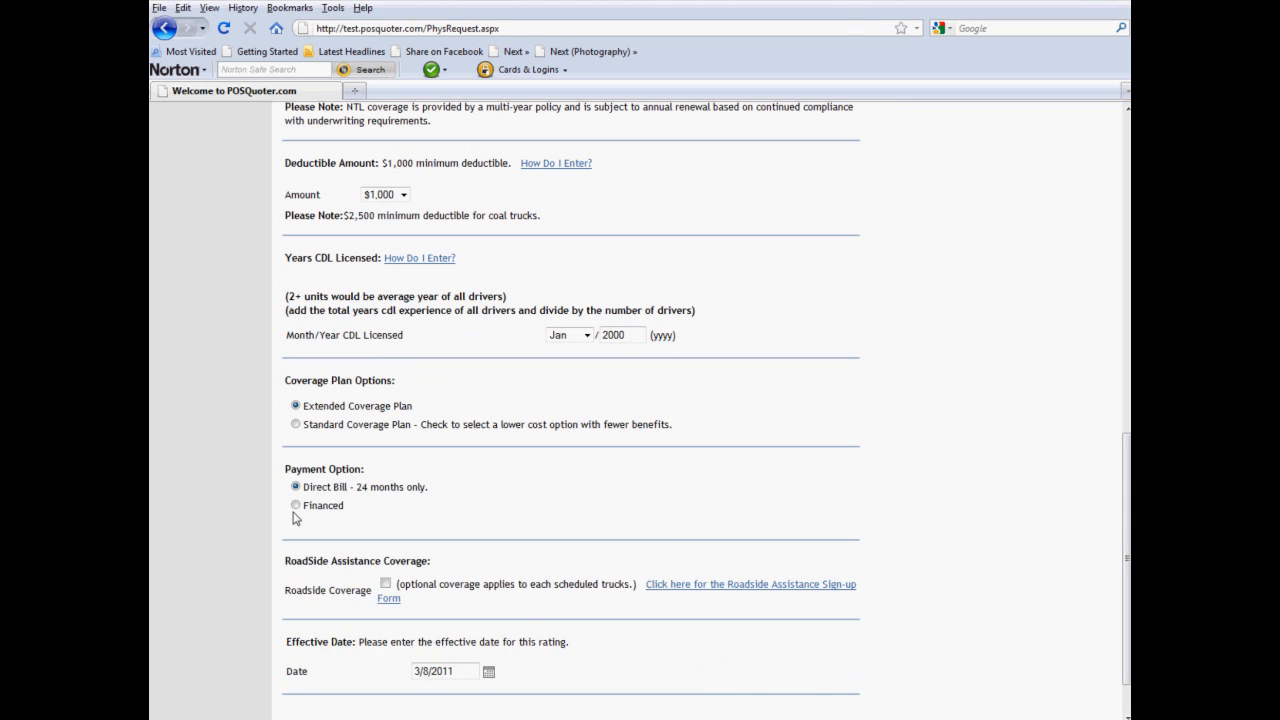
left_click(296, 506)
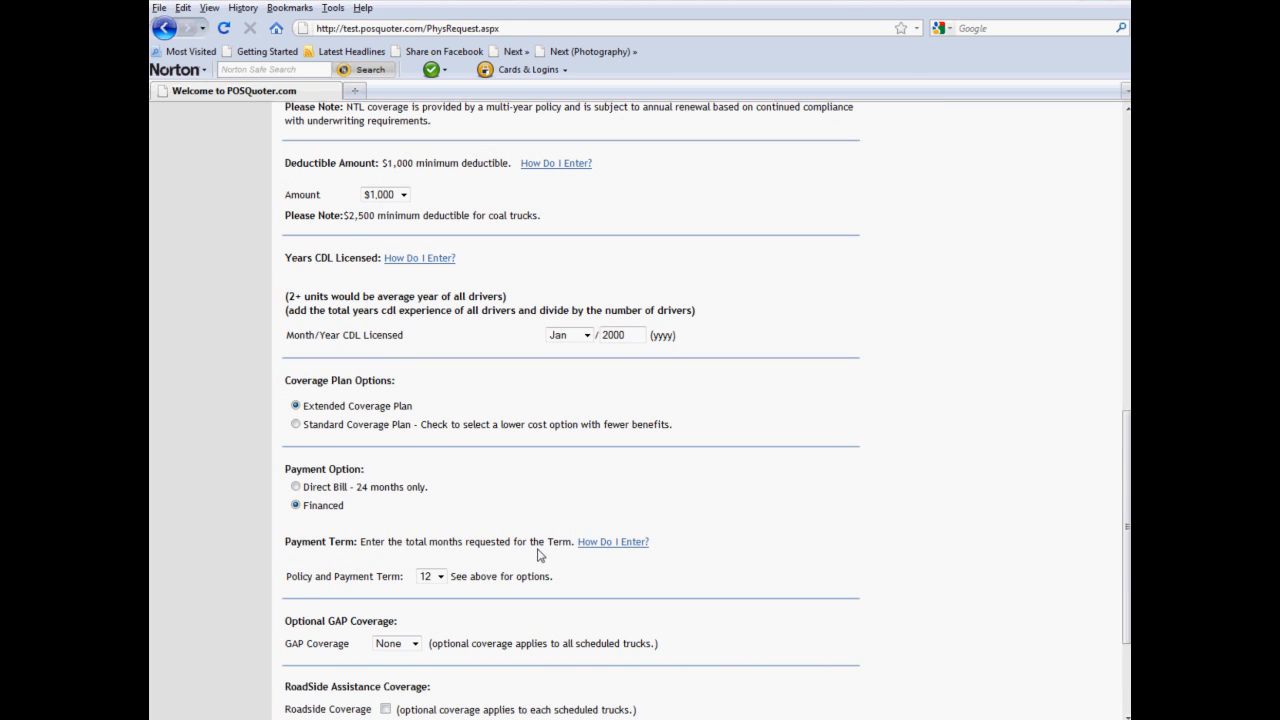
Set the policy and payment term to 48 months and keep the optional GAP coverage at None
left_click(441, 577)
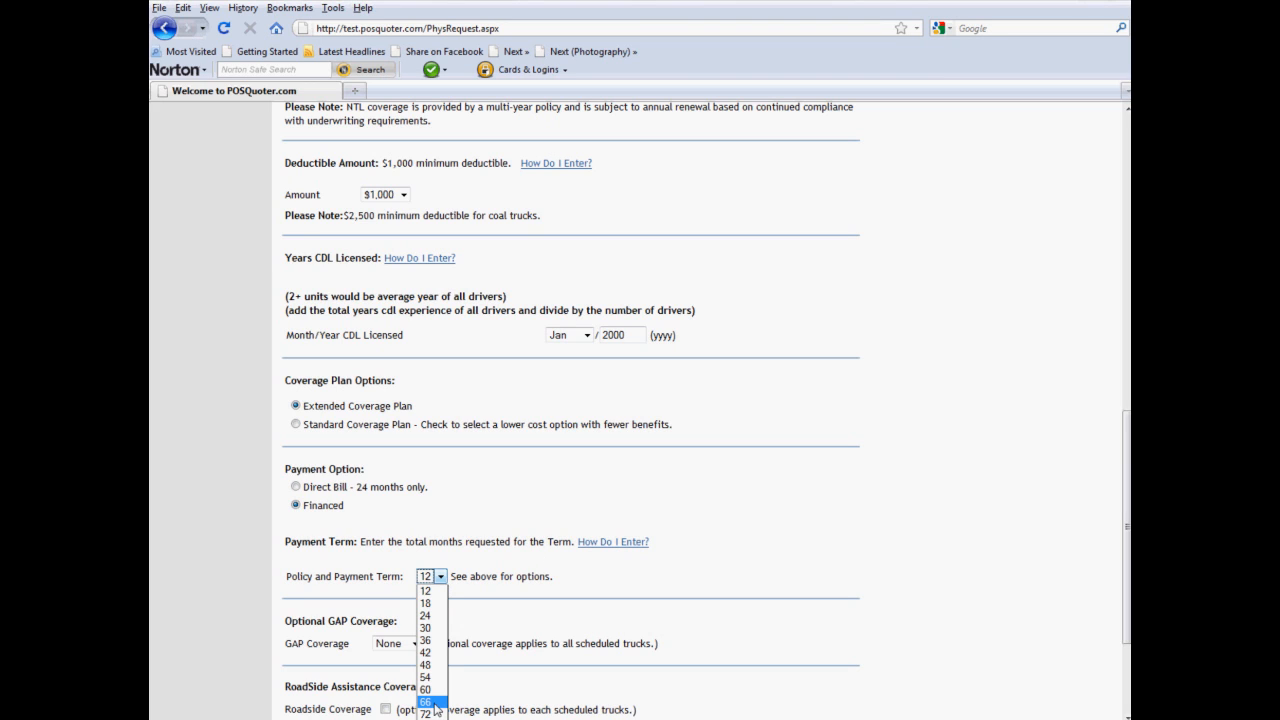
left_click(435, 665)
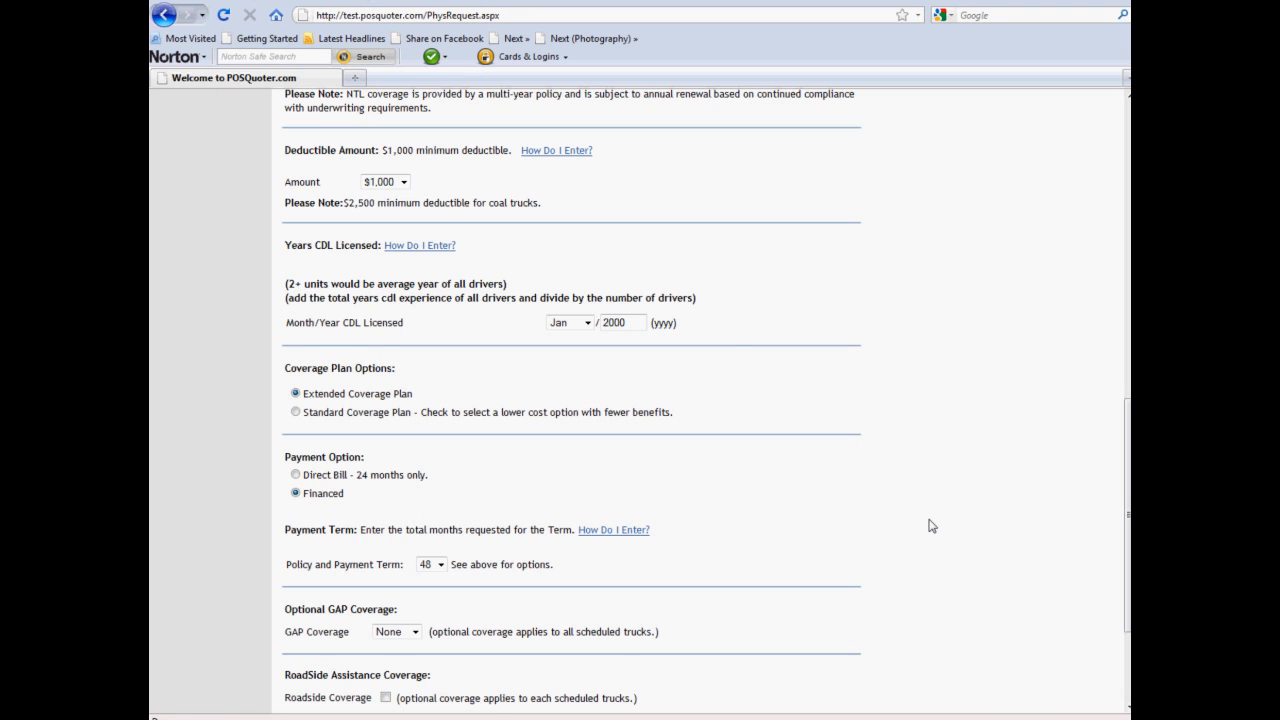
left_click_drag(1128, 532, 1128, 600)
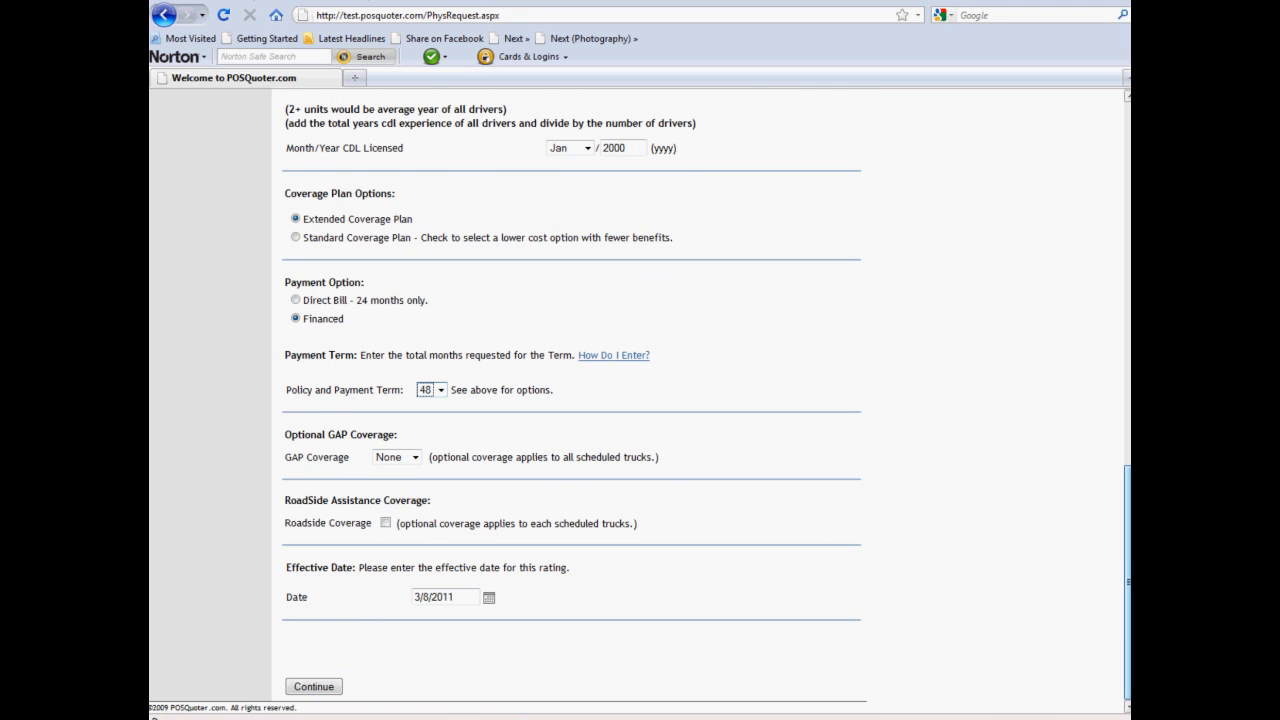
left_click(414, 457)
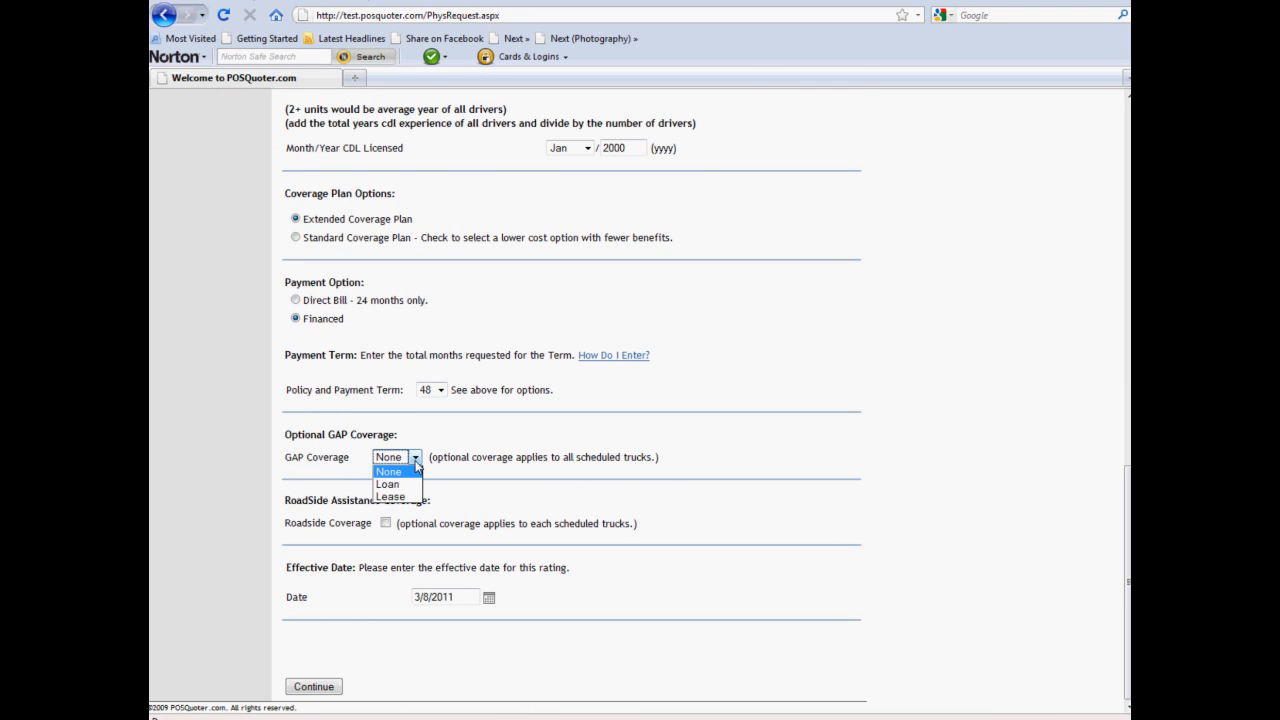
left_click(416, 469)
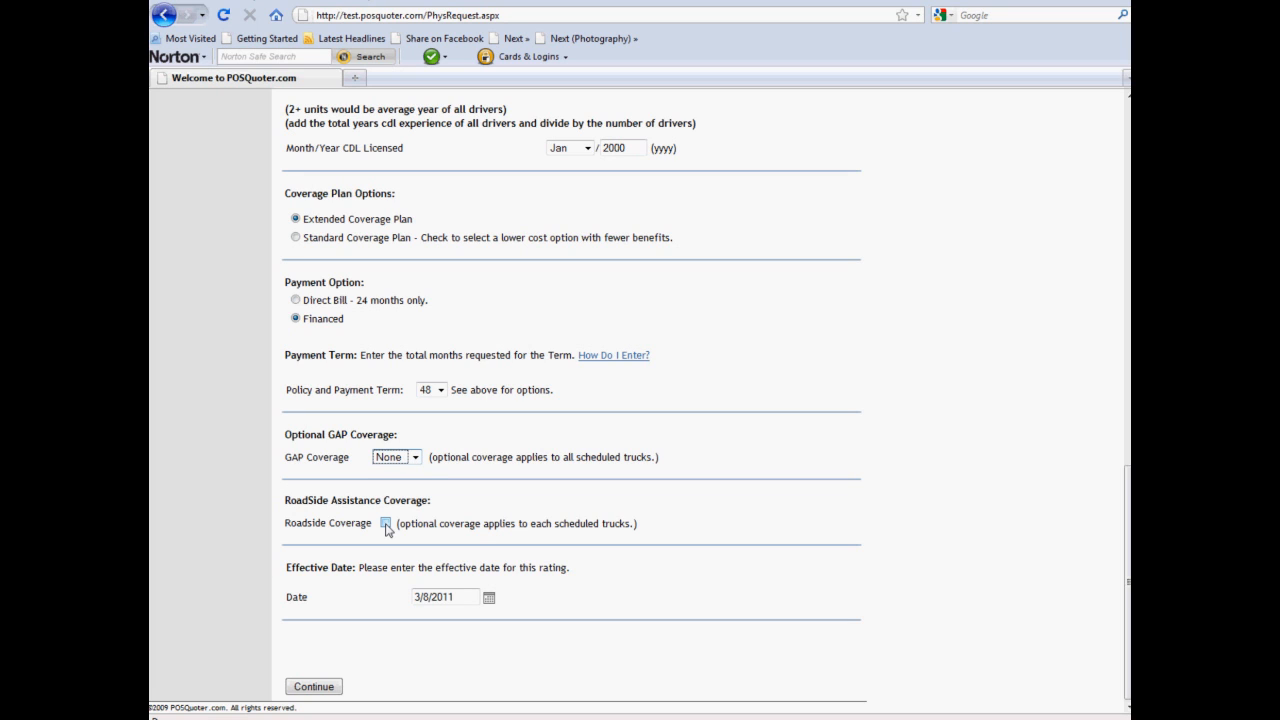
Leave the roadside assistance coverage unselected and continue to the rate indication summary
left_click(386, 524)
left_click(386, 524)
left_click(316, 688)
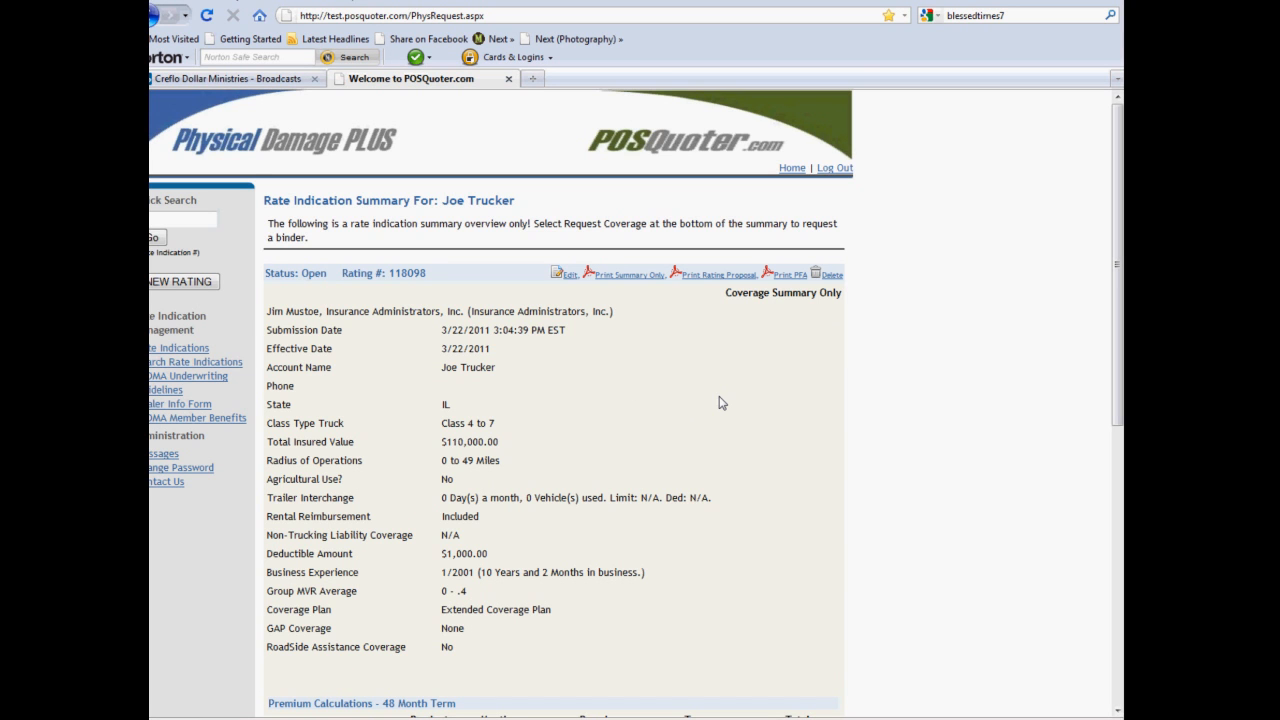
Review the rate indication summary, including its coverage details, premium calculations, unit breakdown and total amount
scroll(722, 403, "down", 2)
scroll(722, 403, "down", 2)
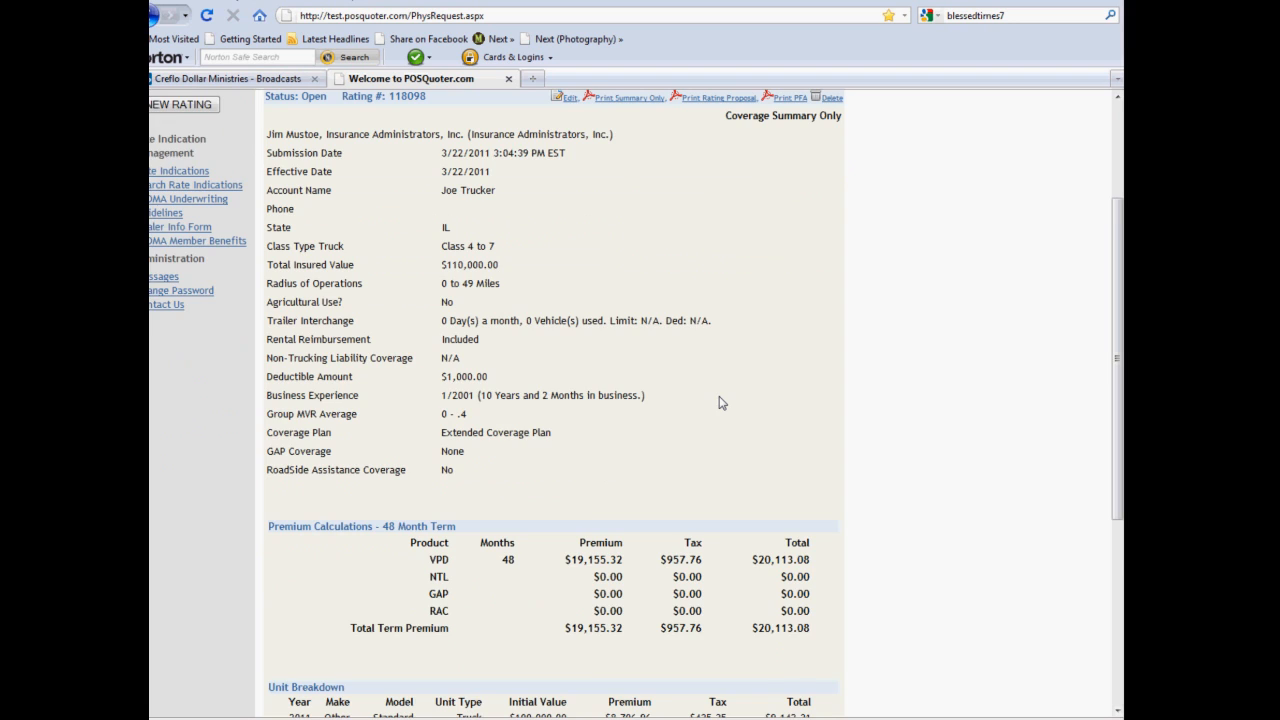
scroll(722, 403, "down", 2)
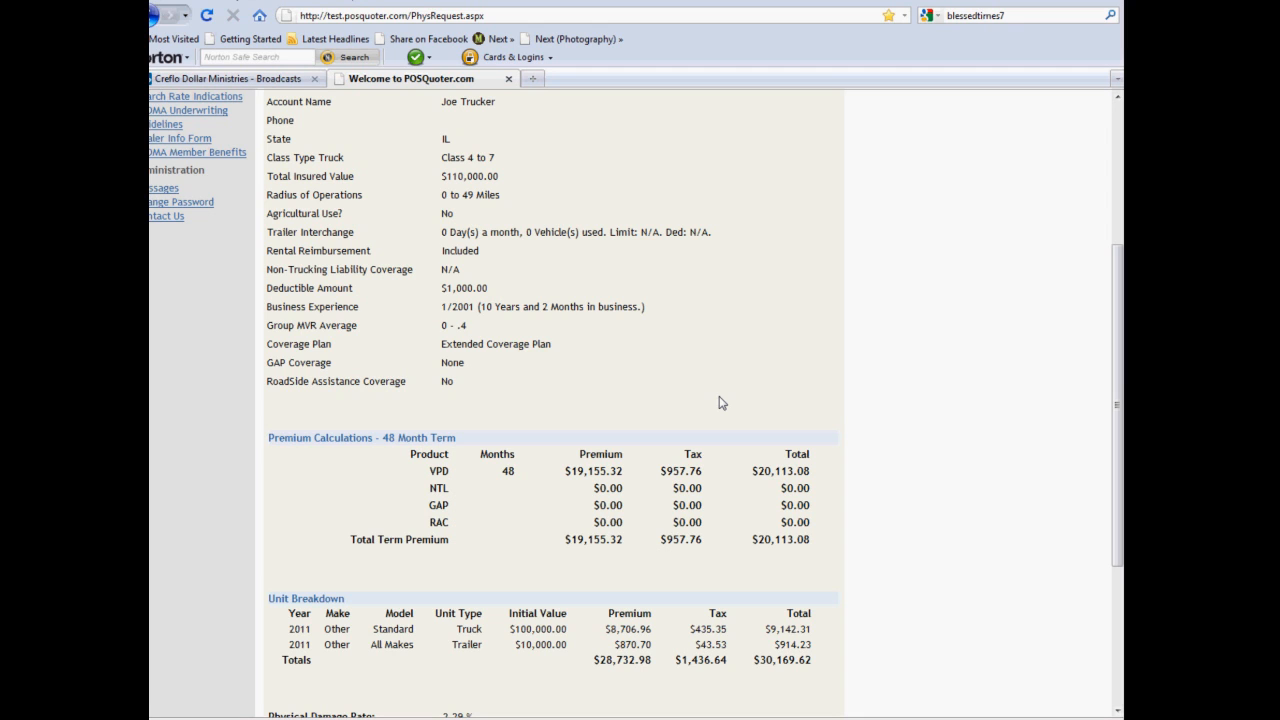
scroll(720, 402, "down", 2)
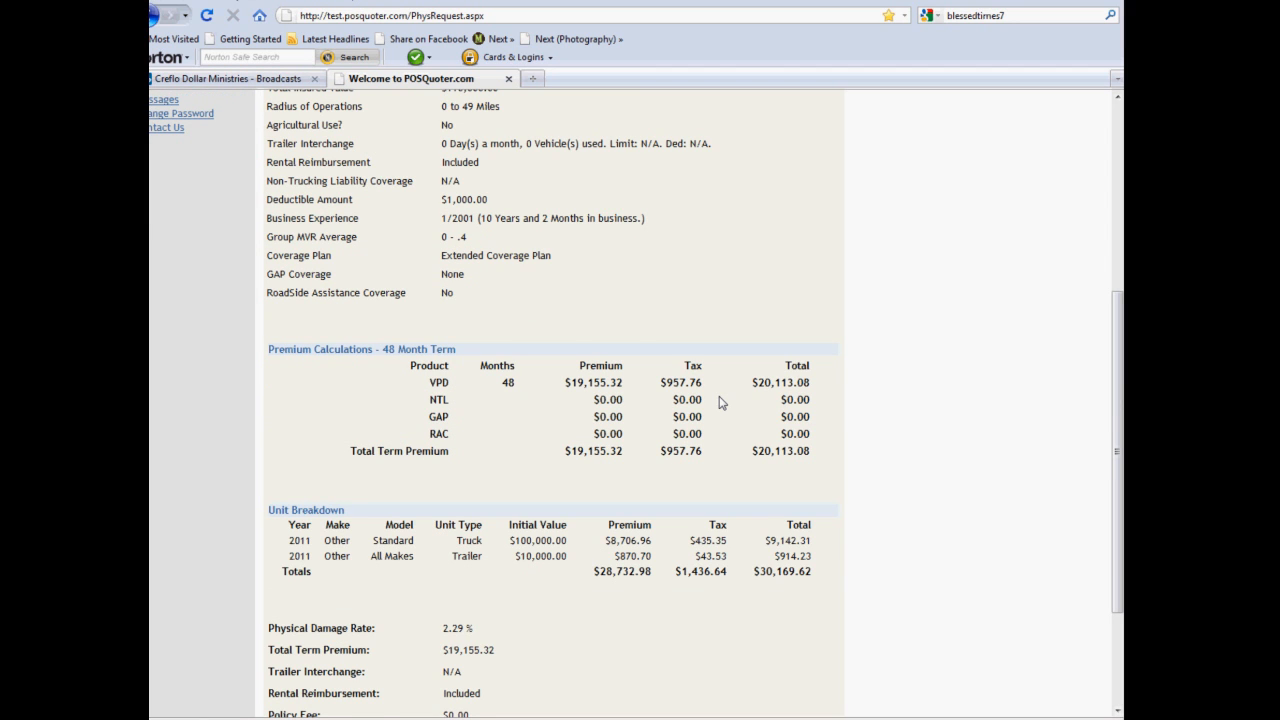
scroll(720, 402, "down", 2)
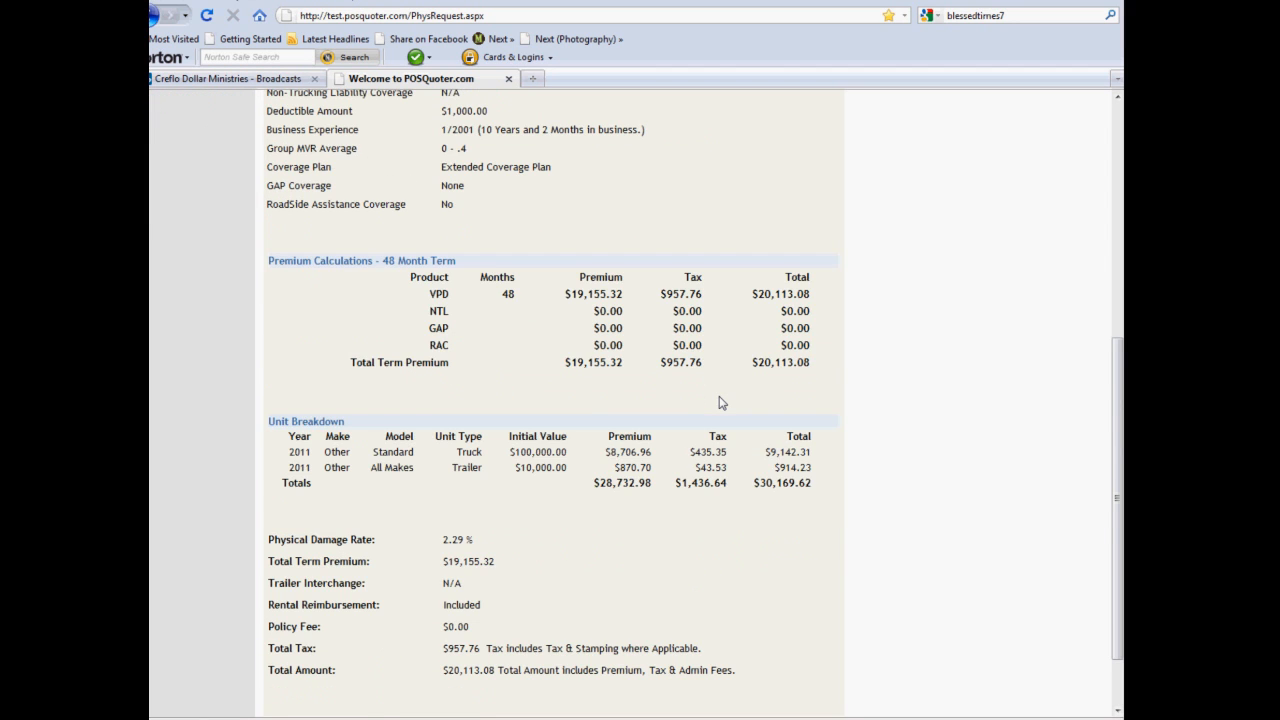
scroll(720, 402, "down", 2)
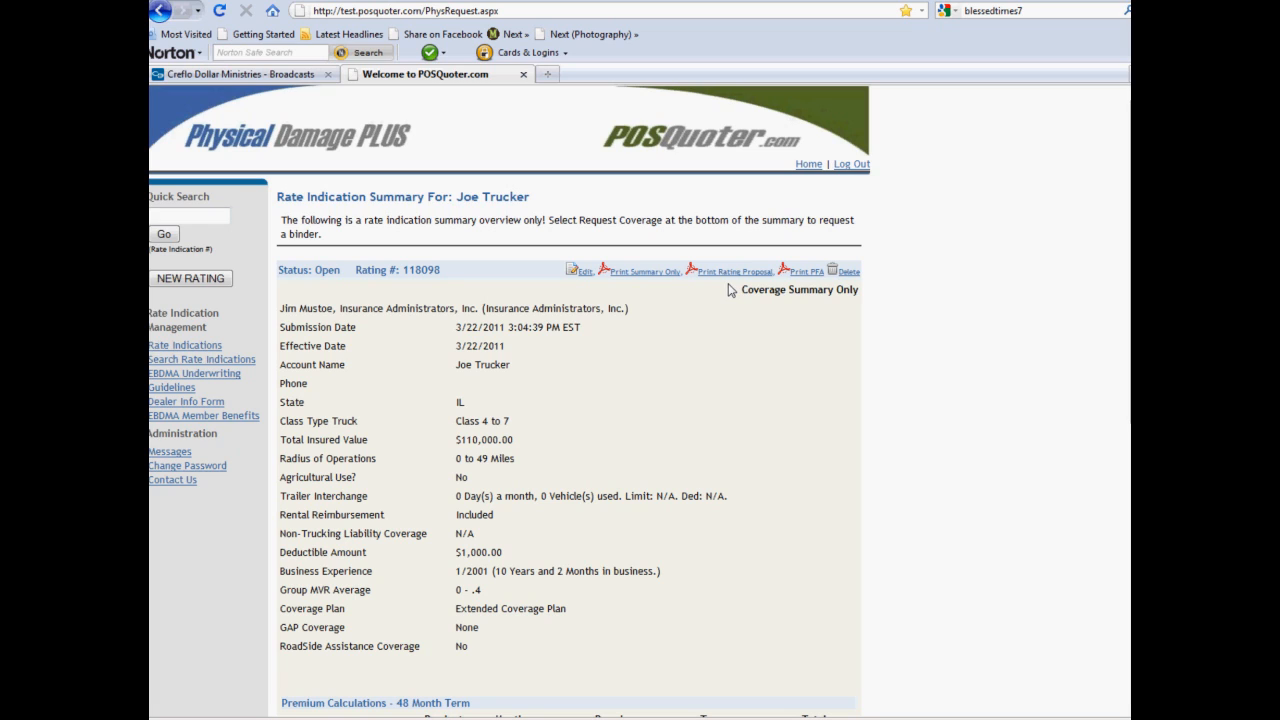
View the printable premium finance agreement for the rate indication and return to the summary
left_click(808, 273)
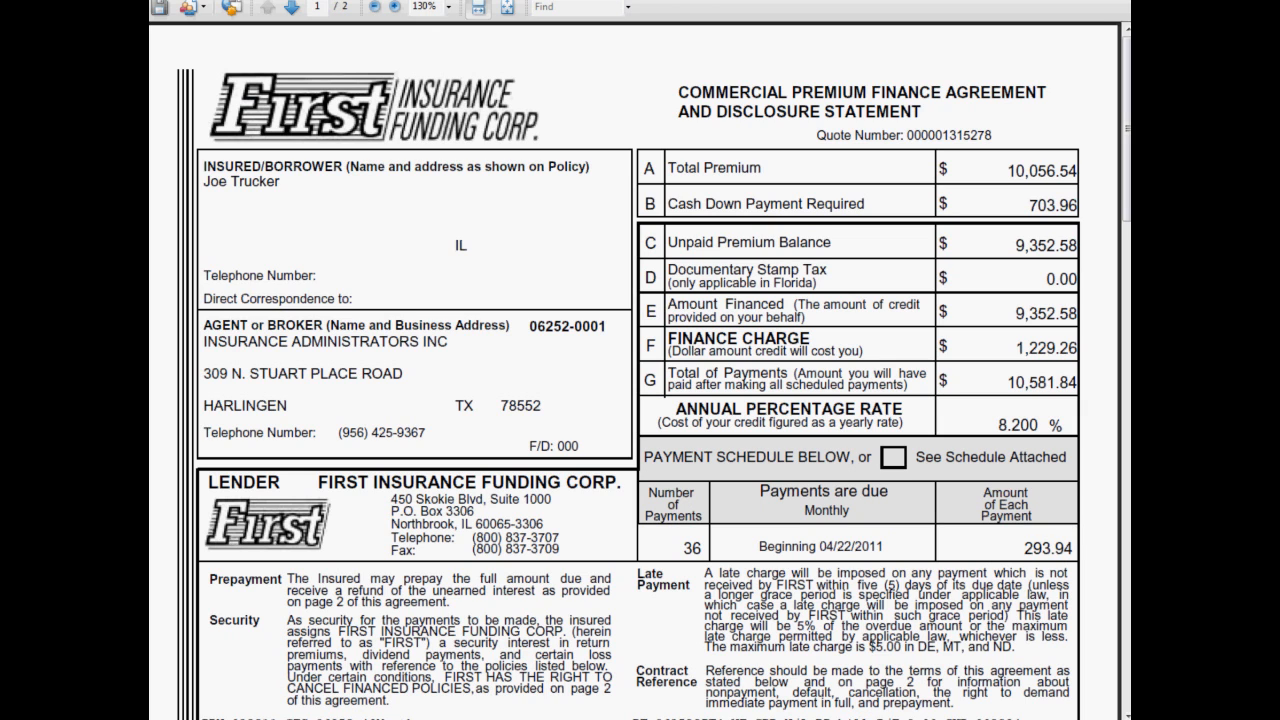
key("alt+Tab")
Open the physical damage application from the summary and view its General Information and Payment Information sections
left_click_drag(1124, 266, 1126, 543)
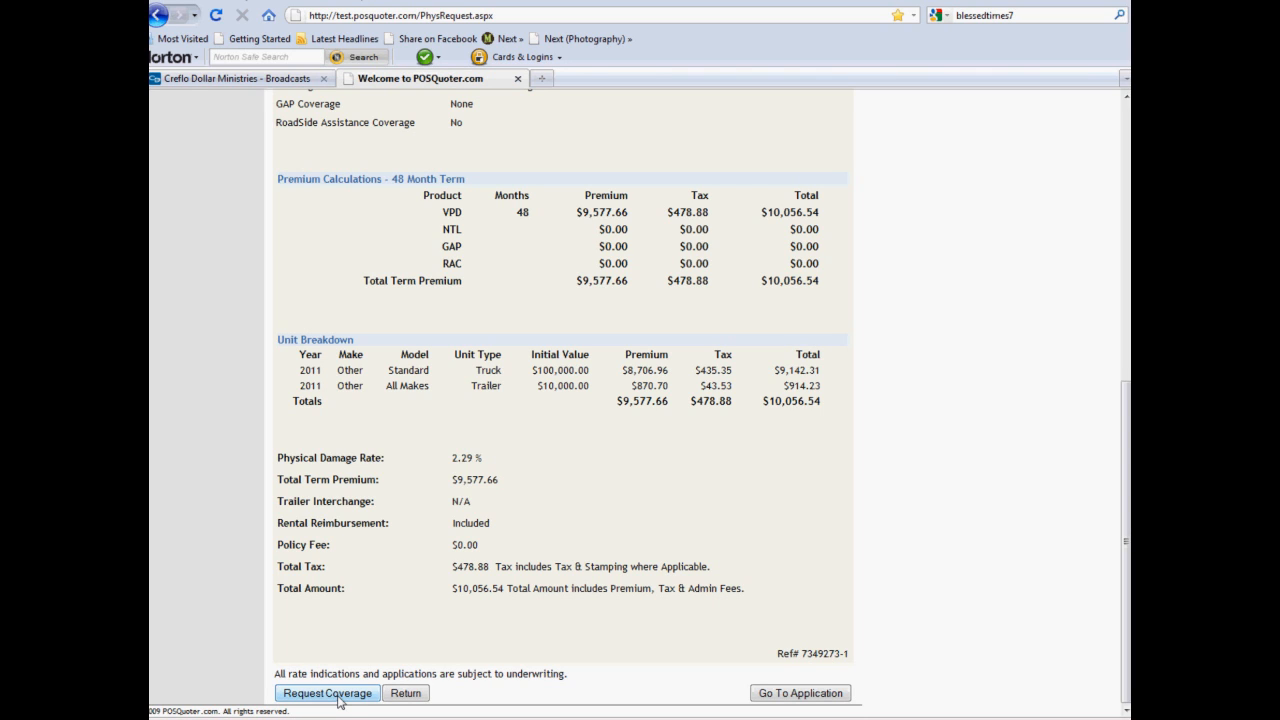
left_click(783, 693)
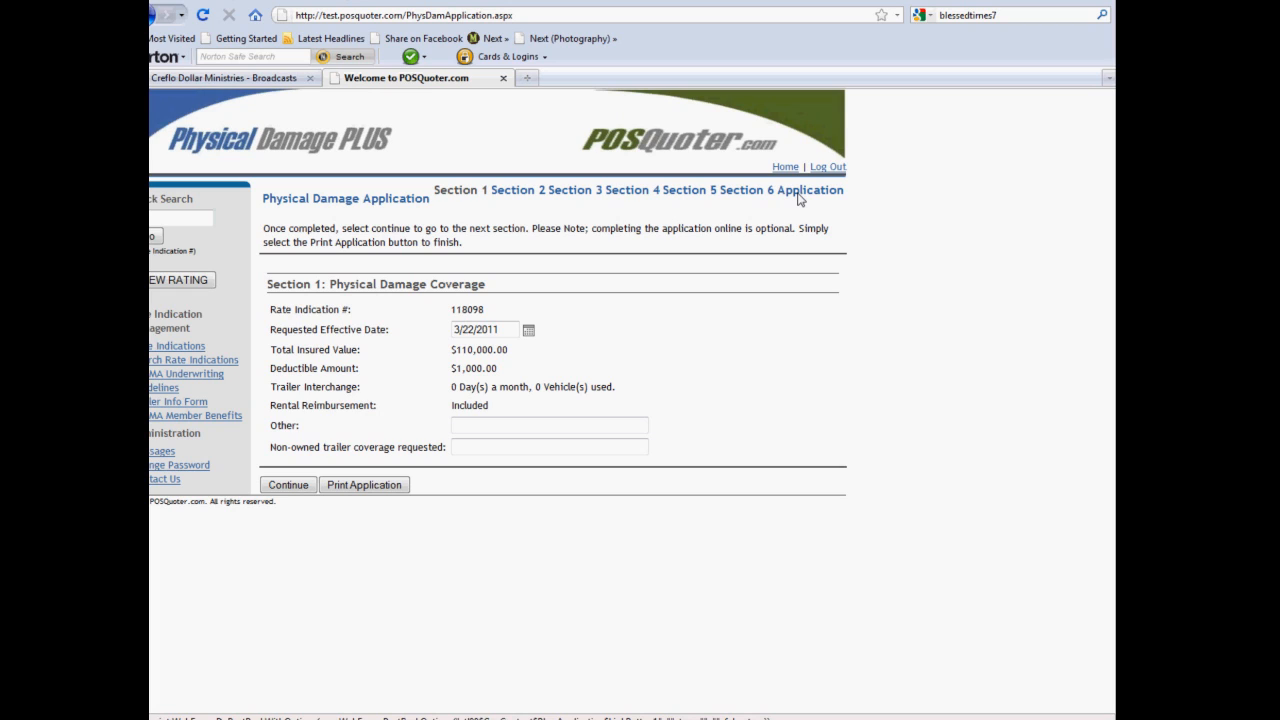
left_click(508, 196)
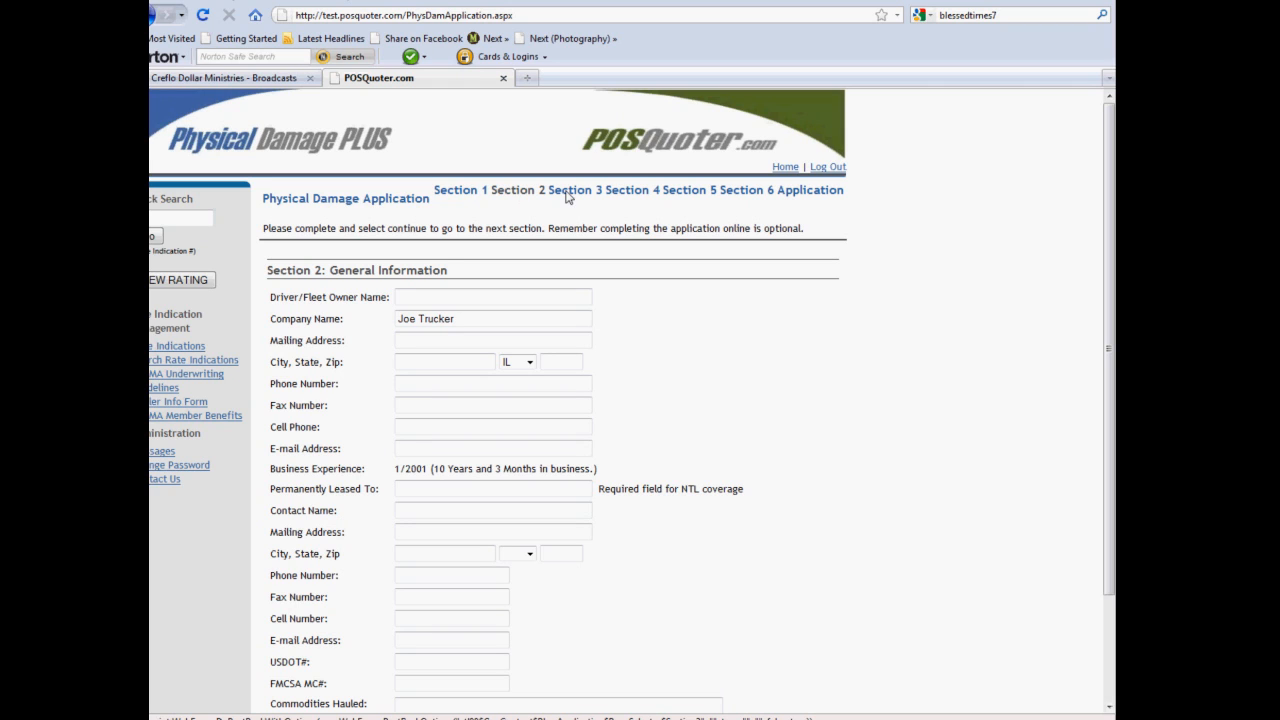
left_click(763, 193)
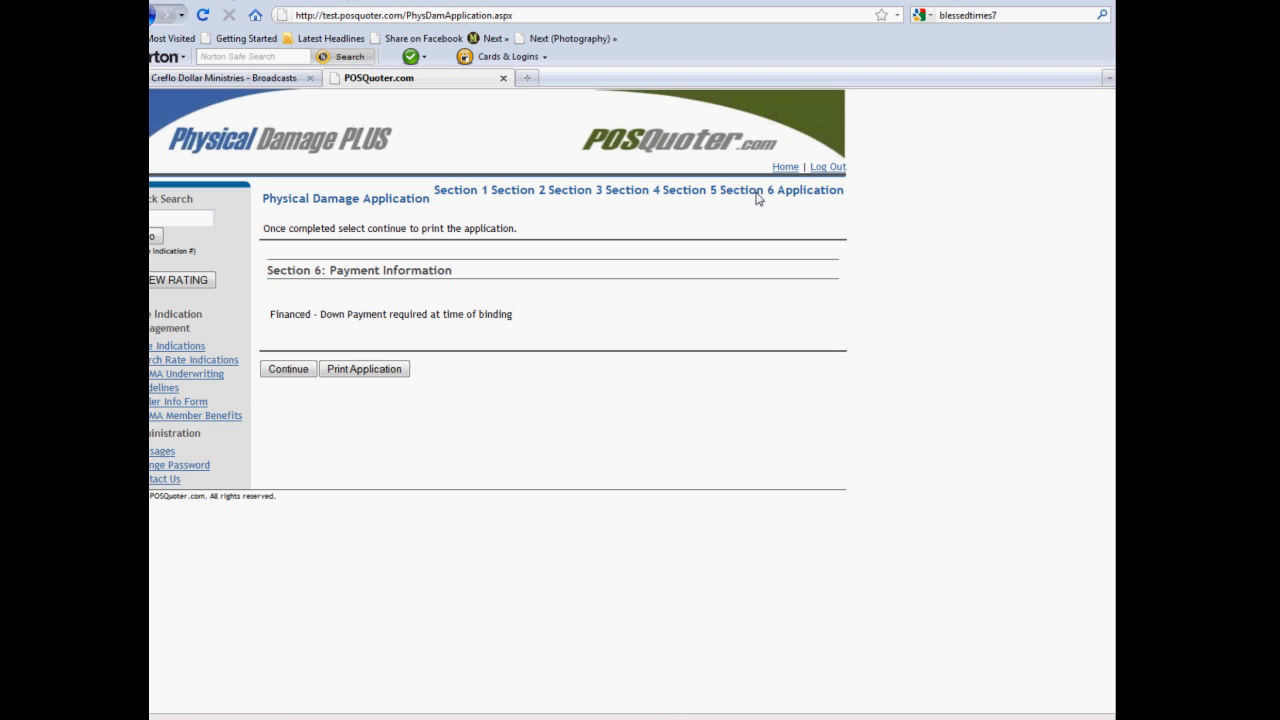
Open the printable application PDF and read through its rate summary, application sections, loss letter, payment information, signature area and disclosures
left_click(800, 191)
scroll(716, 387, "down", 2)
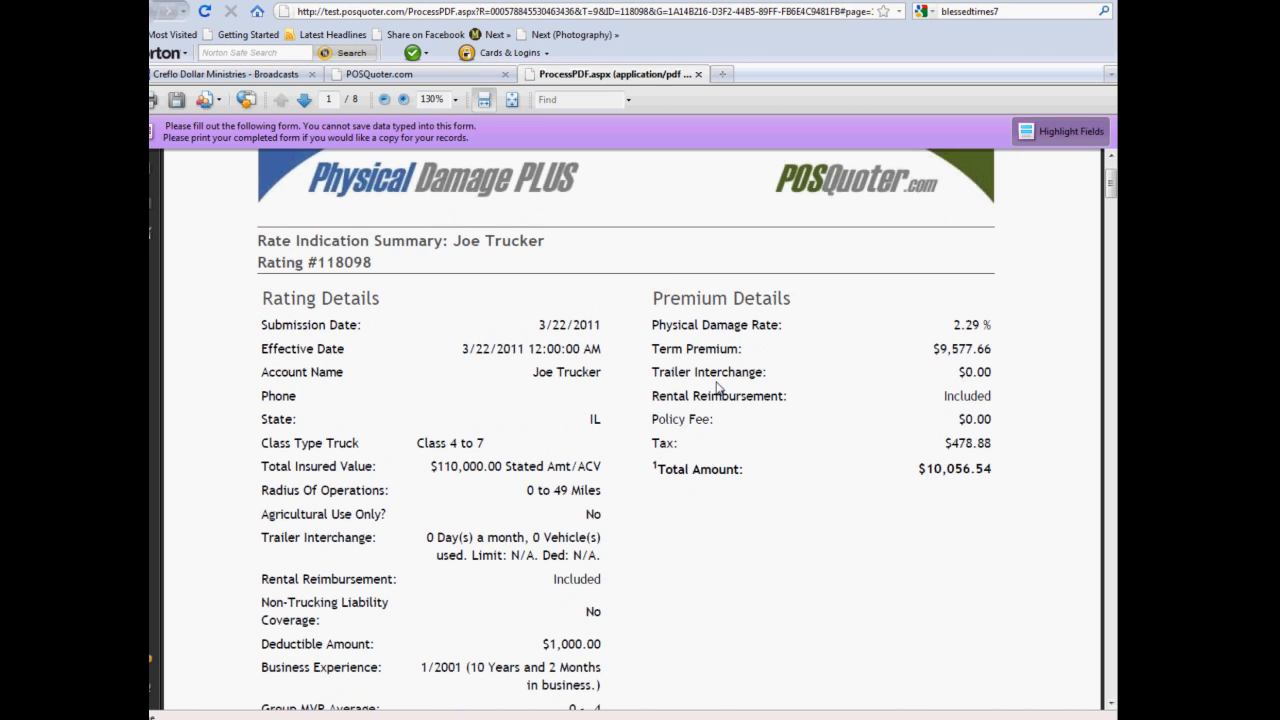
scroll(716, 387, "down", 5)
scroll(716, 387, "down", 7)
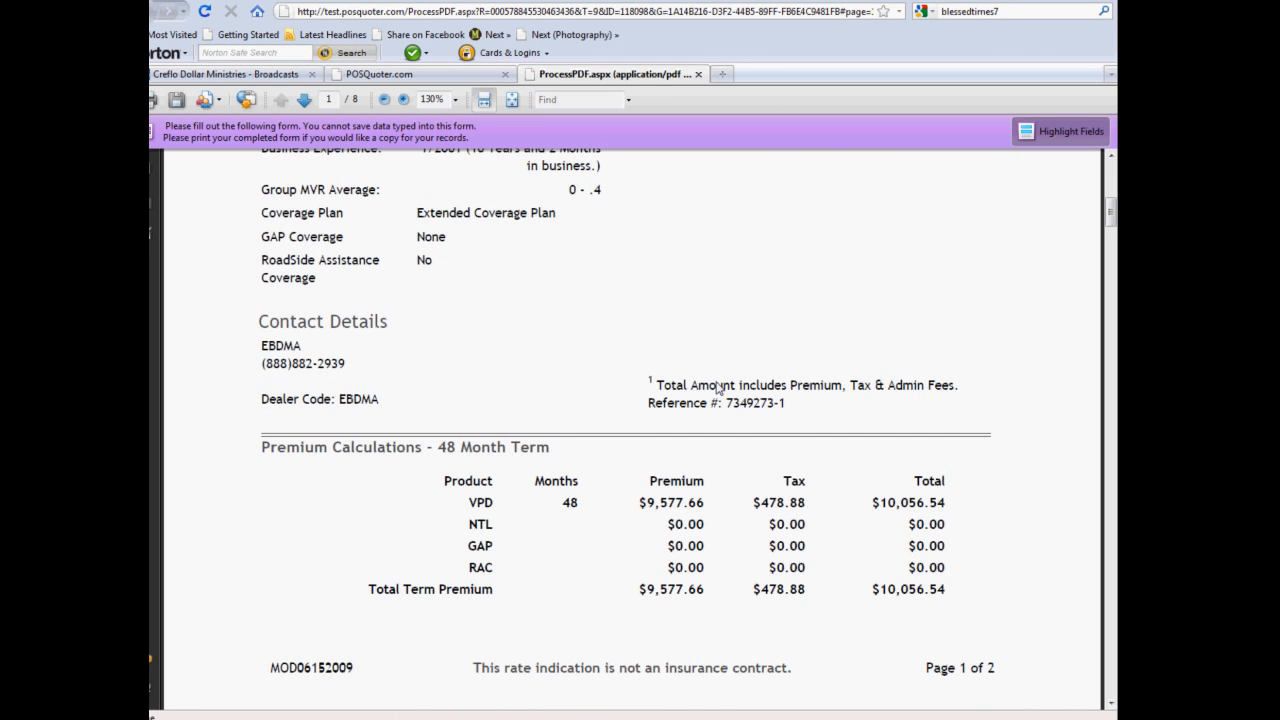
scroll(716, 387, "down", 15)
scroll(716, 387, "down", 8)
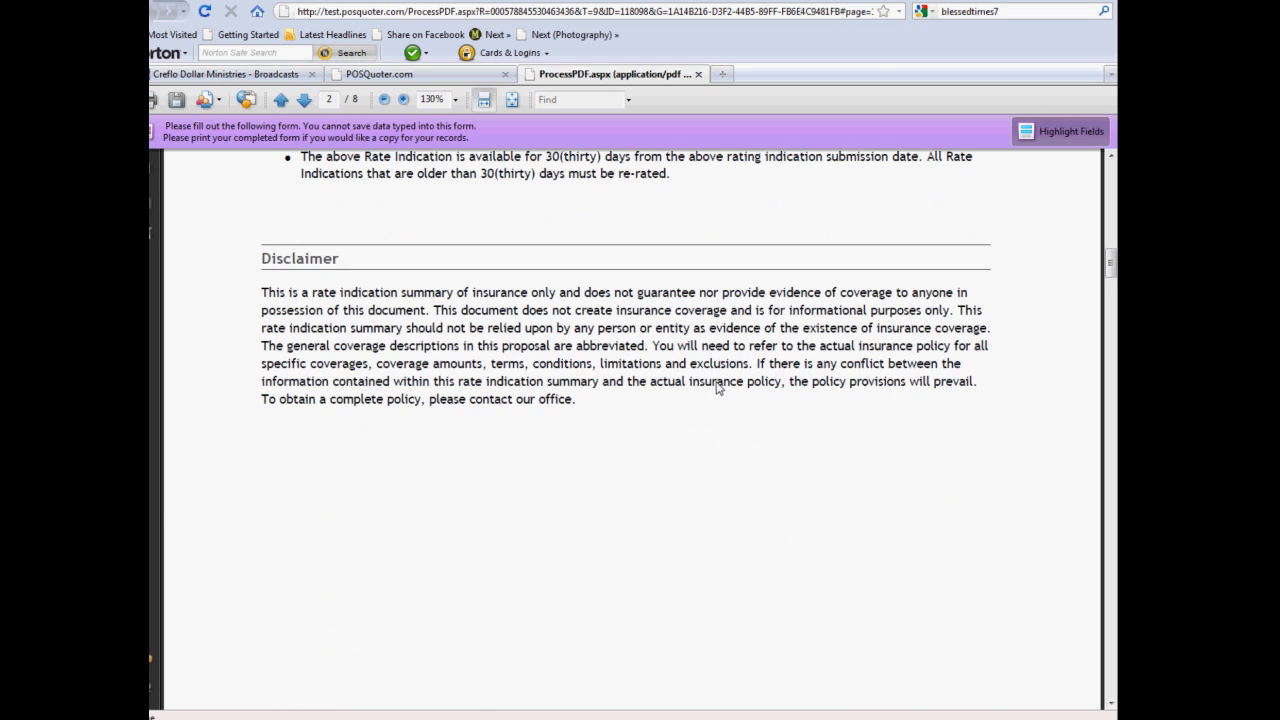
scroll(716, 387, "down", 10)
scroll(716, 387, "down", 13)
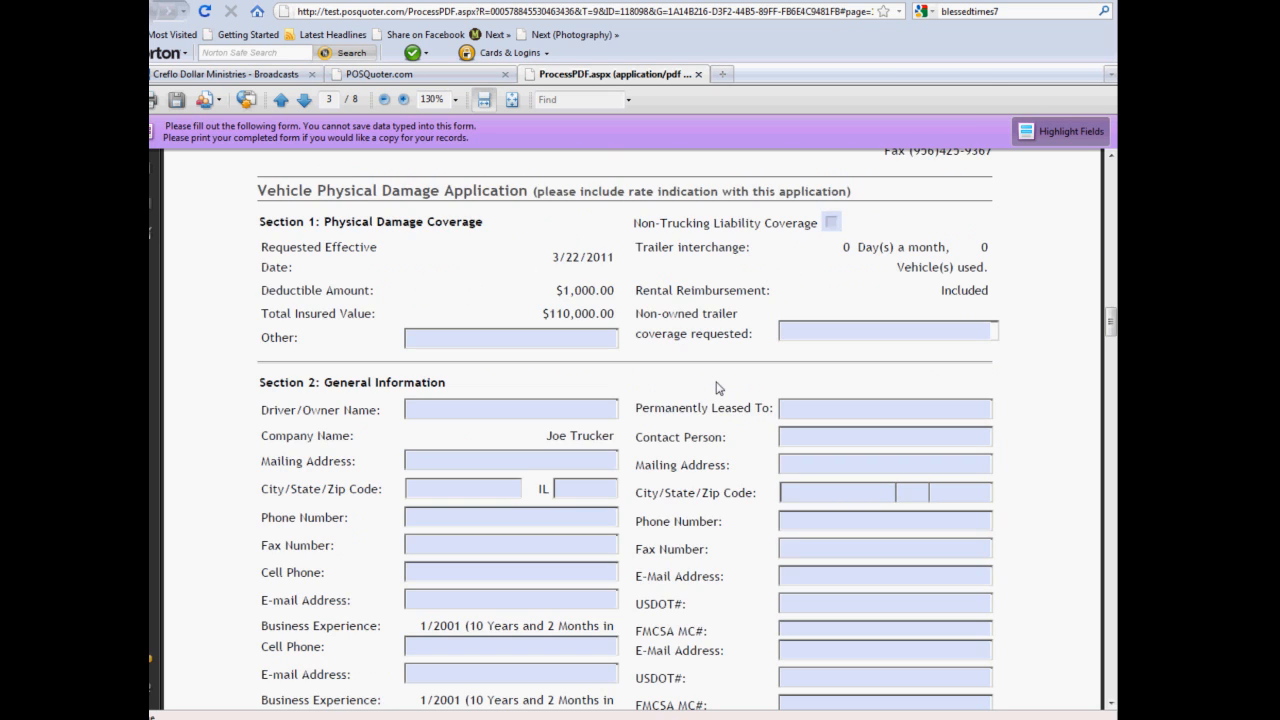
scroll(716, 387, "down", 12)
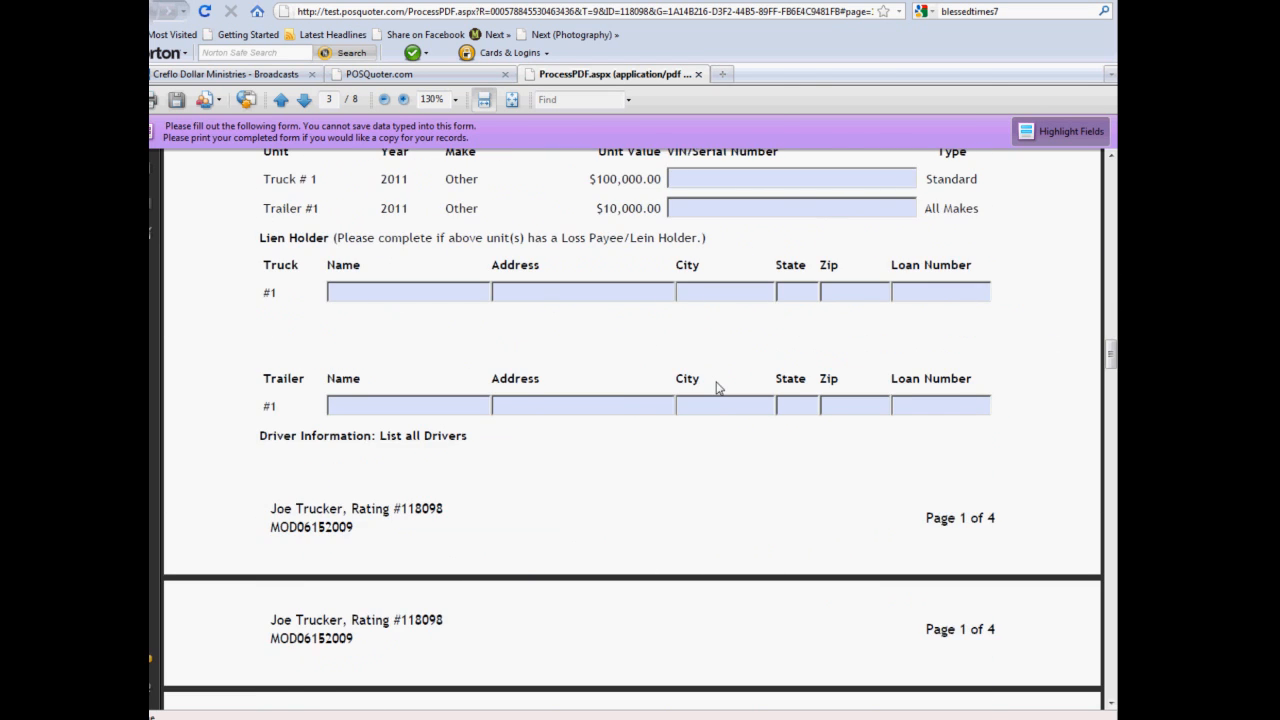
scroll(716, 387, "down", 9)
scroll(716, 387, "down", 10)
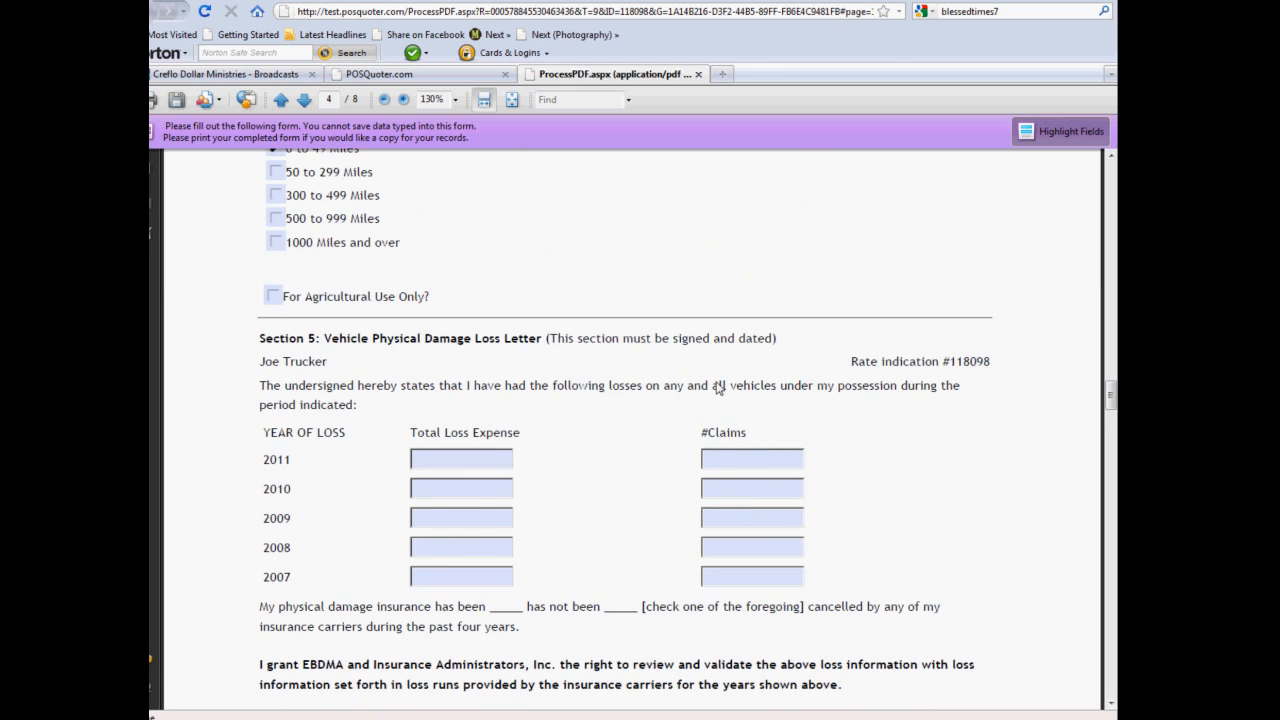
scroll(716, 387, "down", 8)
scroll(716, 387, "down", 4)
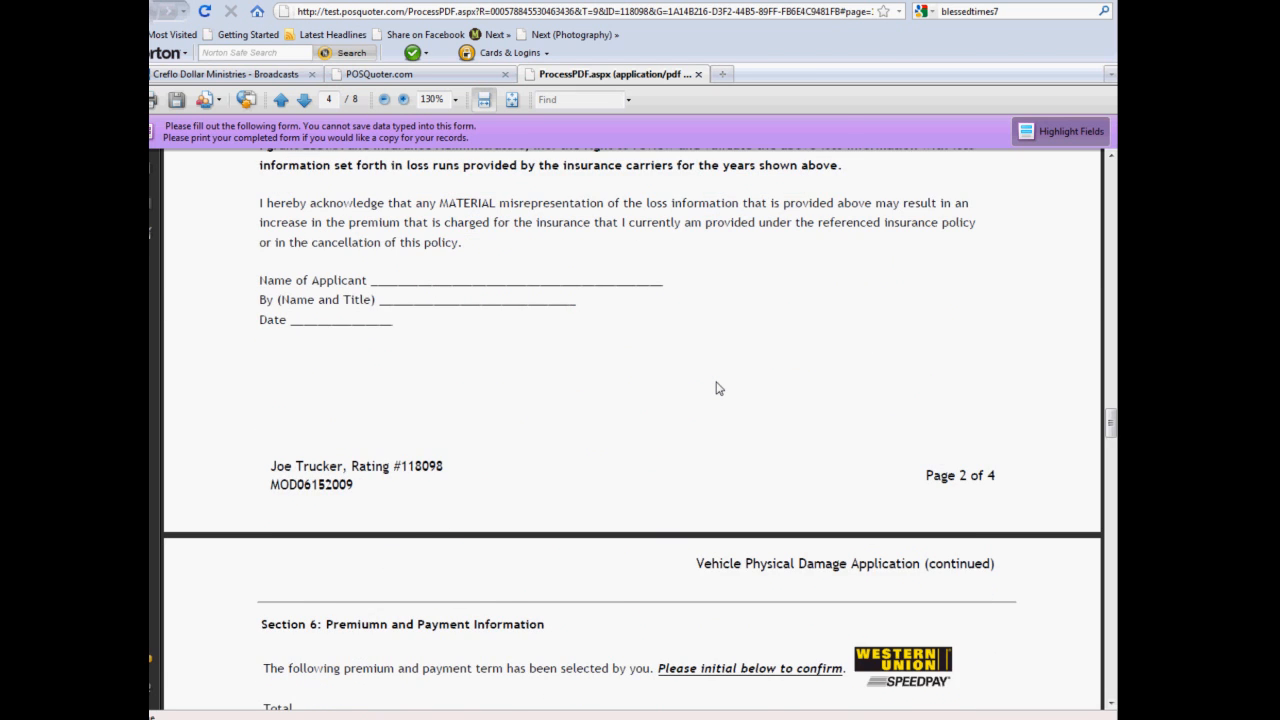
scroll(716, 387, "down", 6)
scroll(716, 387, "down", 10)
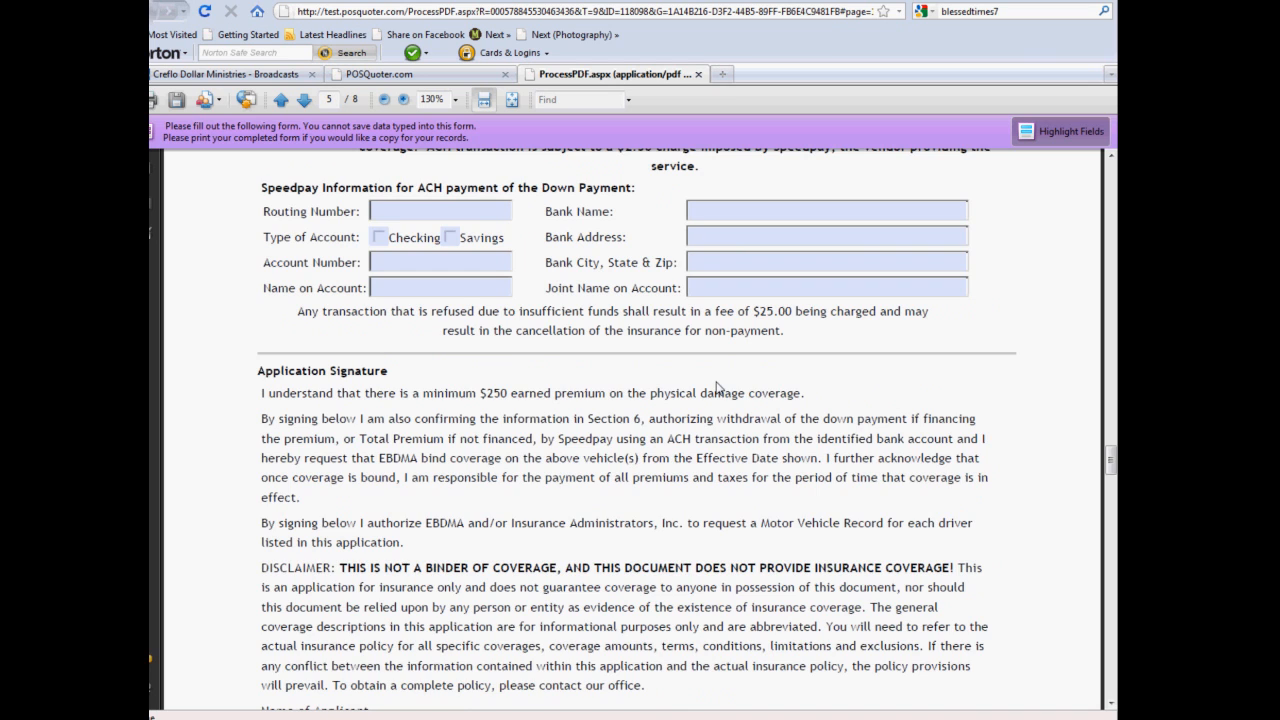
scroll(716, 387, "down", 6)
scroll(716, 387, "down", 6)
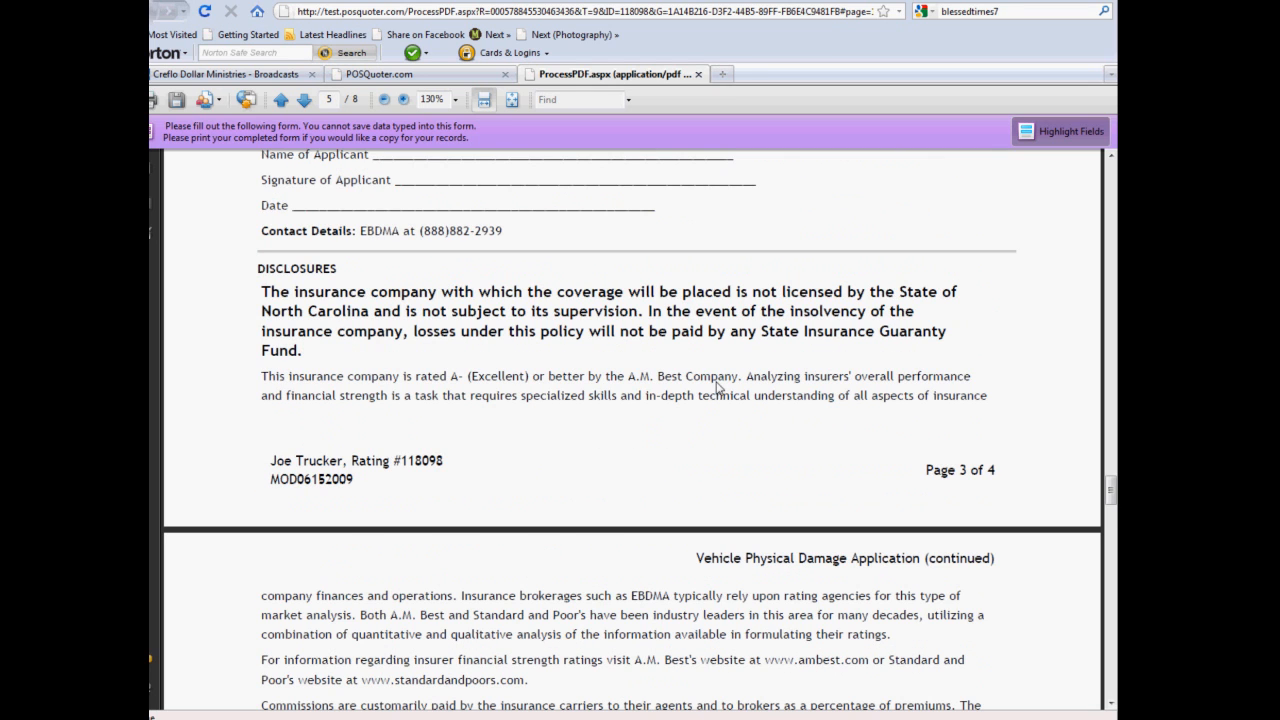
scroll(716, 387, "down", 6)
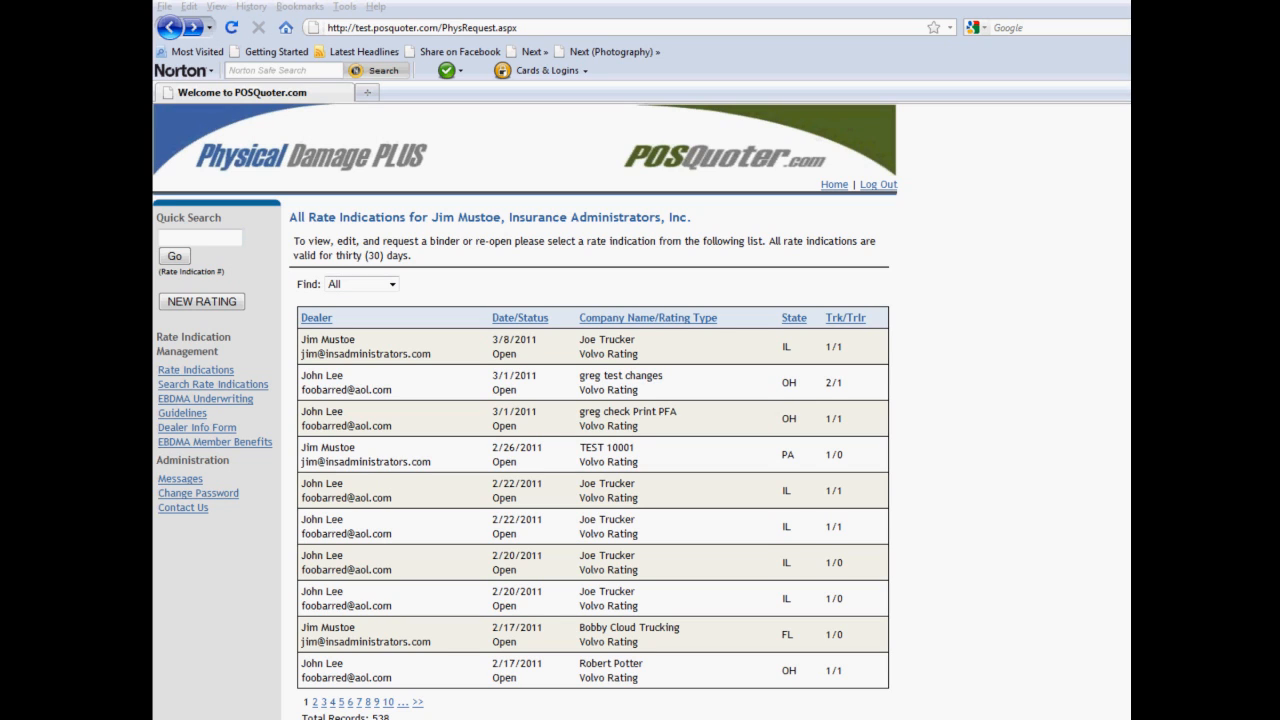
Open the rate indication search form and examine its email, indication number, state, fleet value and submission date criteria
left_click(243, 386)
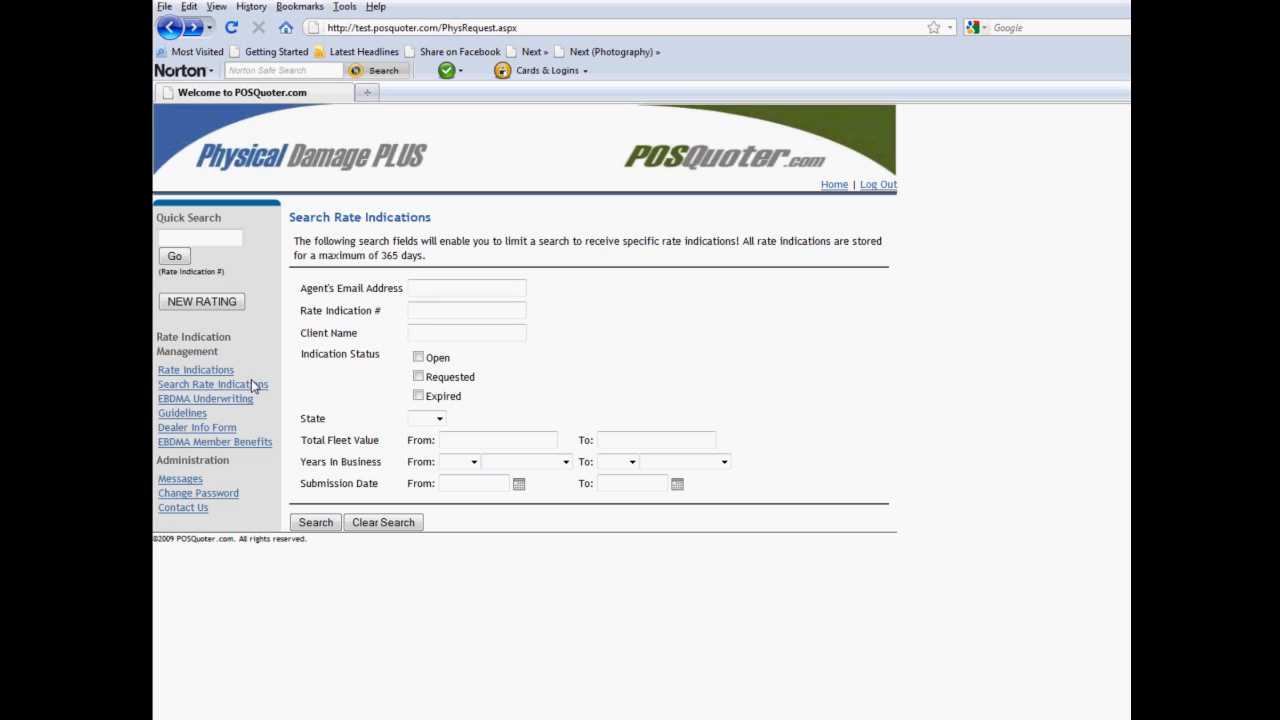
left_click(474, 290)
left_click(470, 314)
key("Tab")
left_click(439, 419)
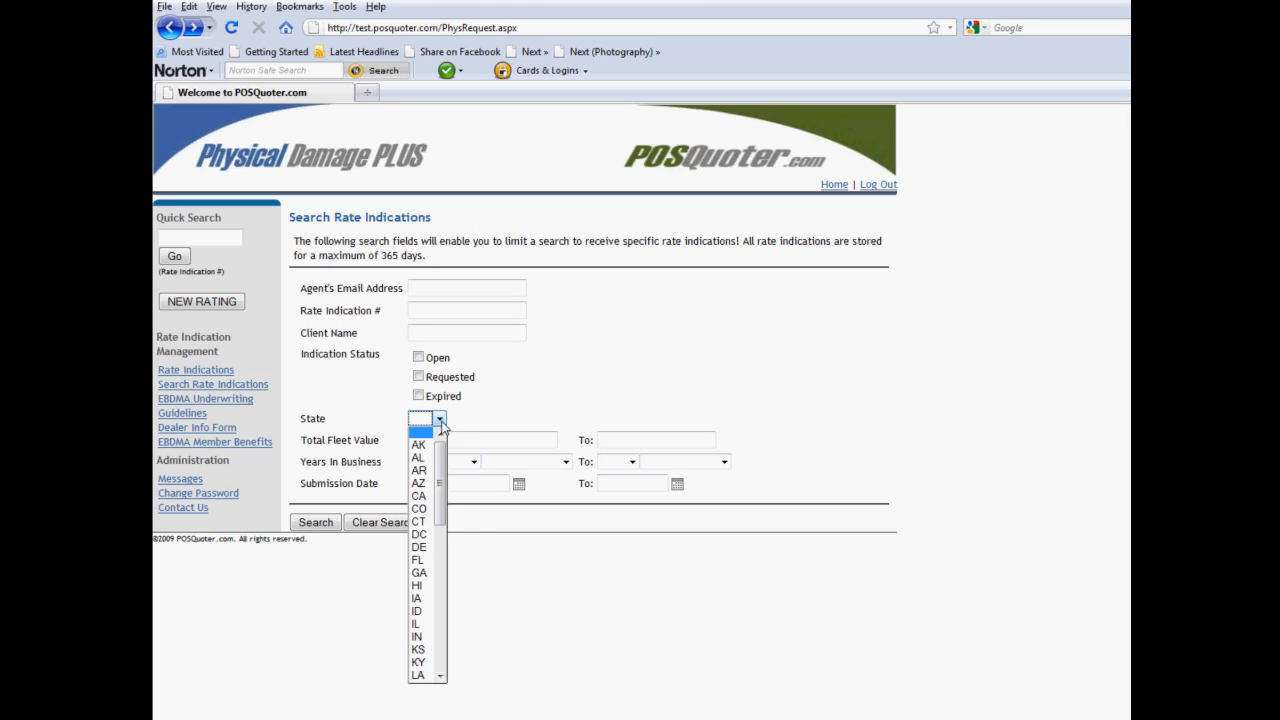
left_click(450, 440)
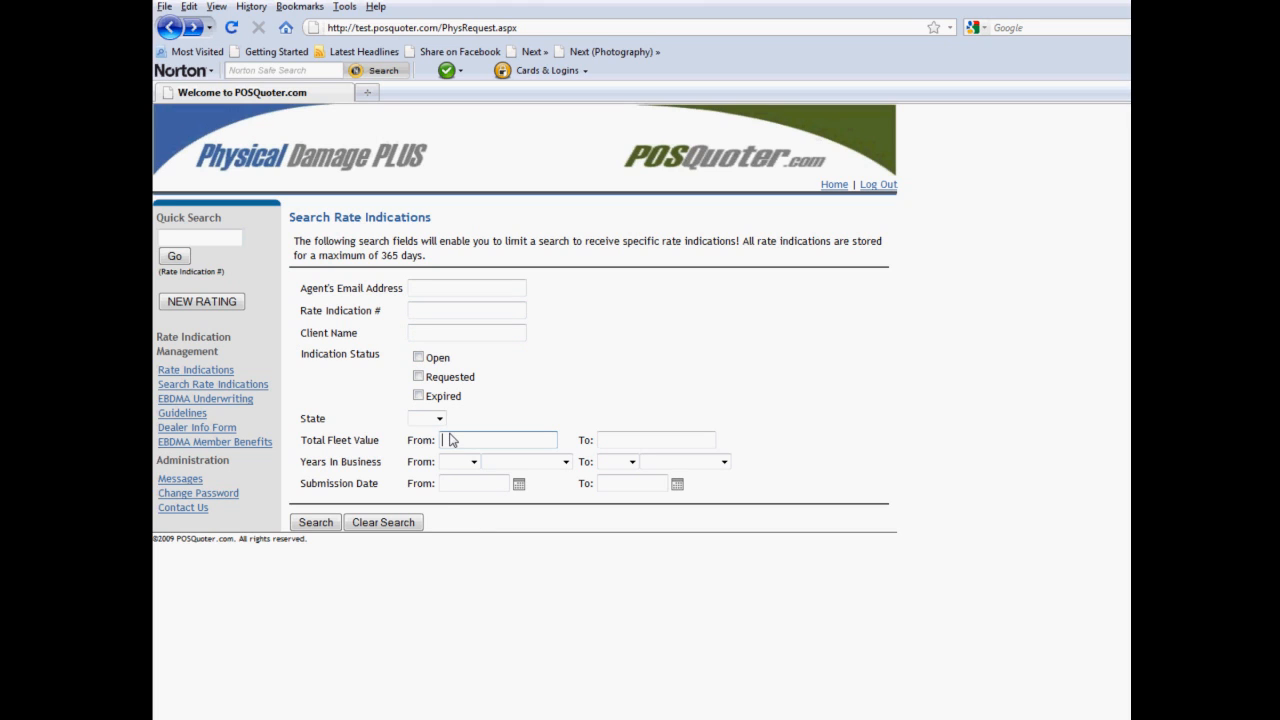
left_click(519, 485)
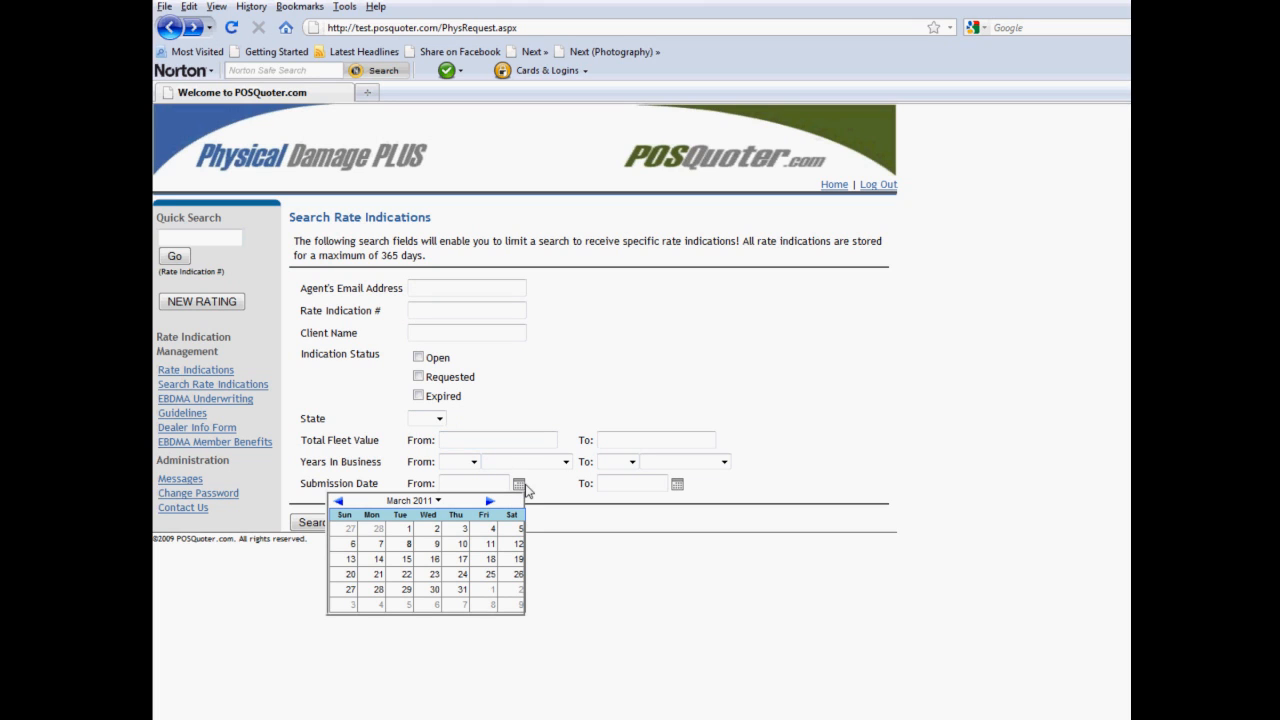
left_click(462, 488)
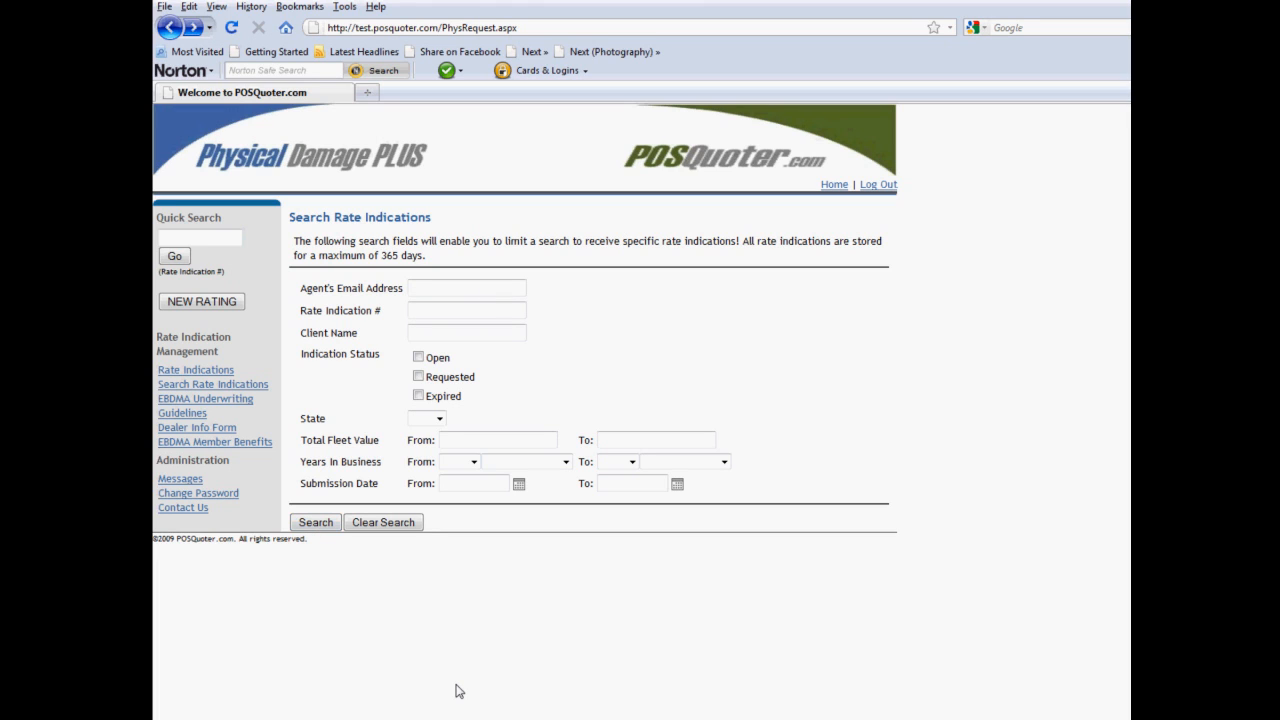
mouse_move(455, 719)
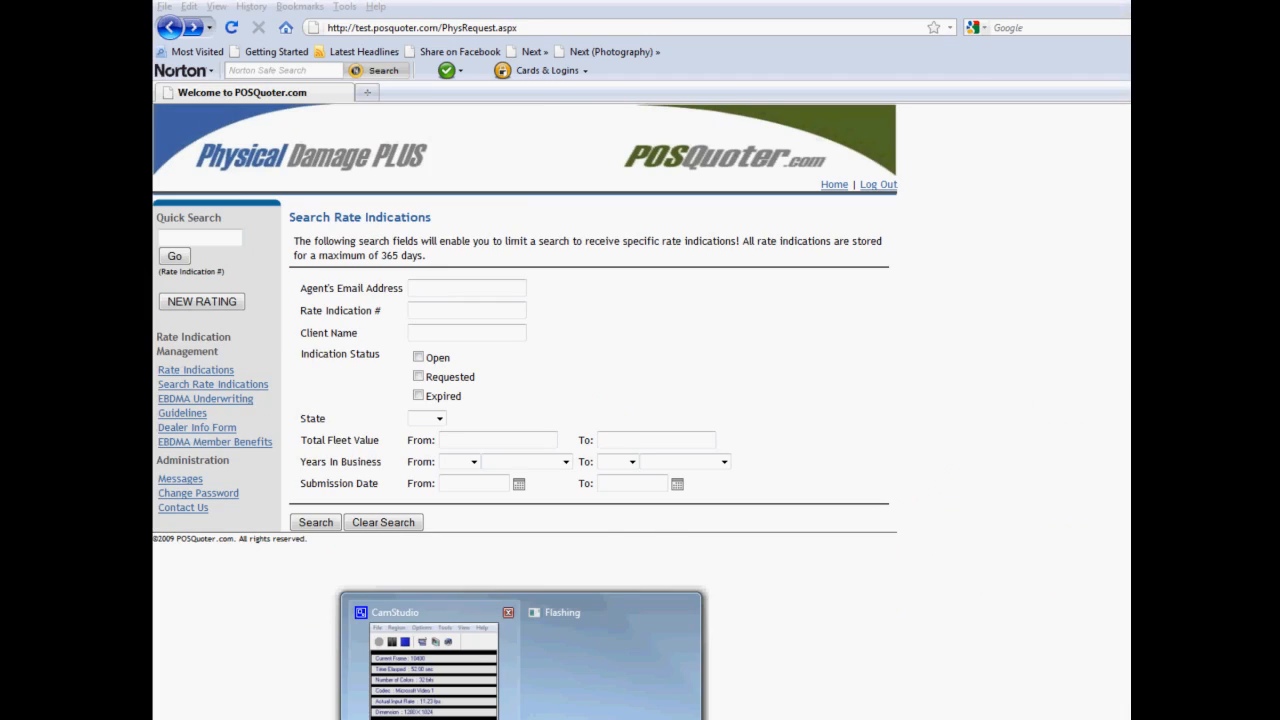